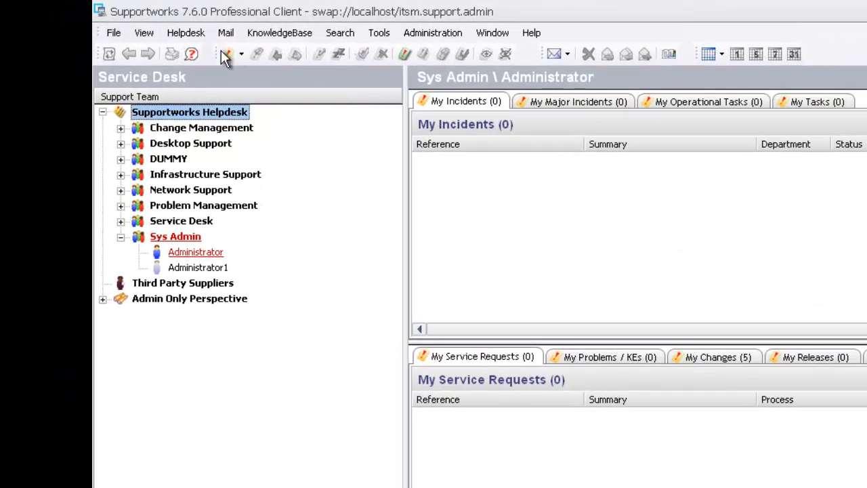
Step: Start a new incident and load the customer record by looking up the customer name "test"
{"action": "left_click", "coordinate": [224, 53]}
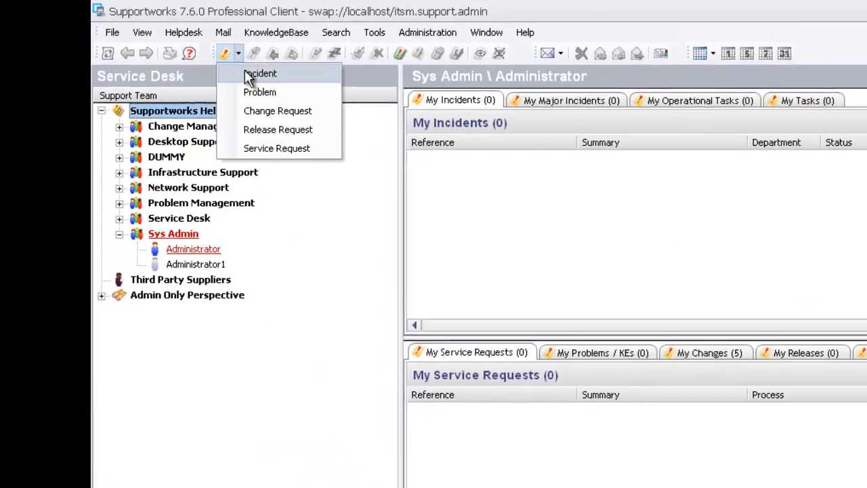
{"action": "left_click", "coordinate": [248, 72]}
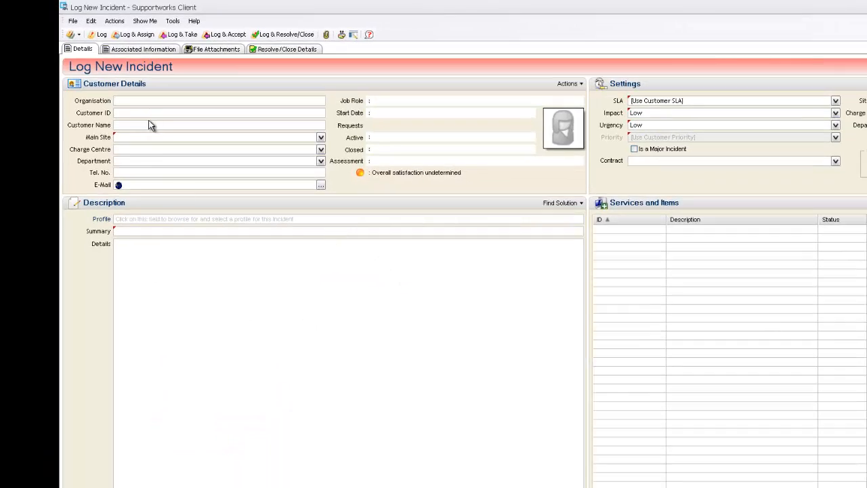
{"action": "left_click", "coordinate": [149, 125]}
{"action": "type", "text": "test"}
{"action": "key", "text": "Return"}
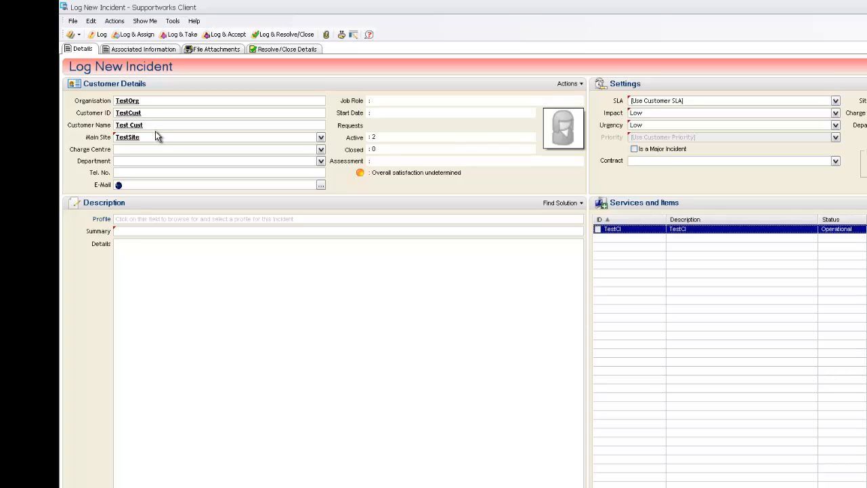
Step: Enter "Test Call 1" as both the summary and the details of the incident
{"action": "left_click", "coordinate": [124, 232]}
{"action": "type", "text": "Test Call 1"}
{"action": "key", "text": "shift+Home"}
{"action": "key", "text": "ctrl+c"}
{"action": "left_click", "coordinate": [176, 269]}
{"action": "key", "text": "ctrl+v"}
Step: Assign the TEST profile to the incident
{"action": "left_click", "coordinate": [139, 219]}
{"action": "left_click", "coordinate": [476, 301]}
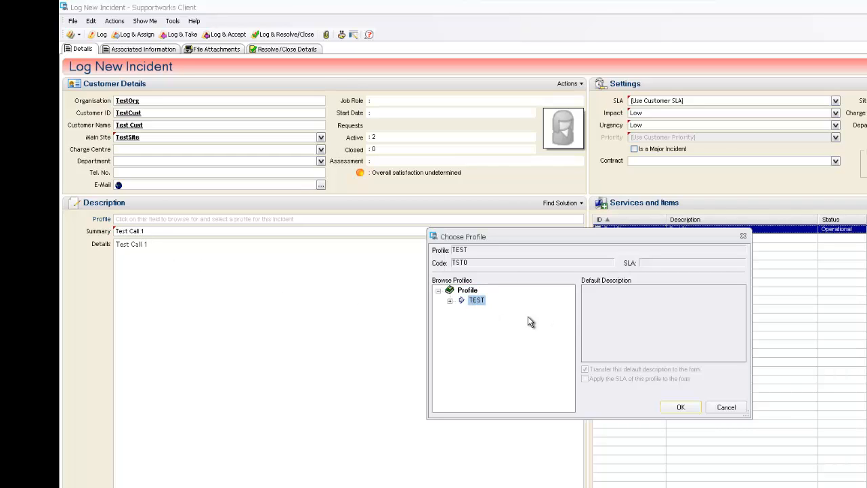
{"action": "left_click", "coordinate": [690, 407]}
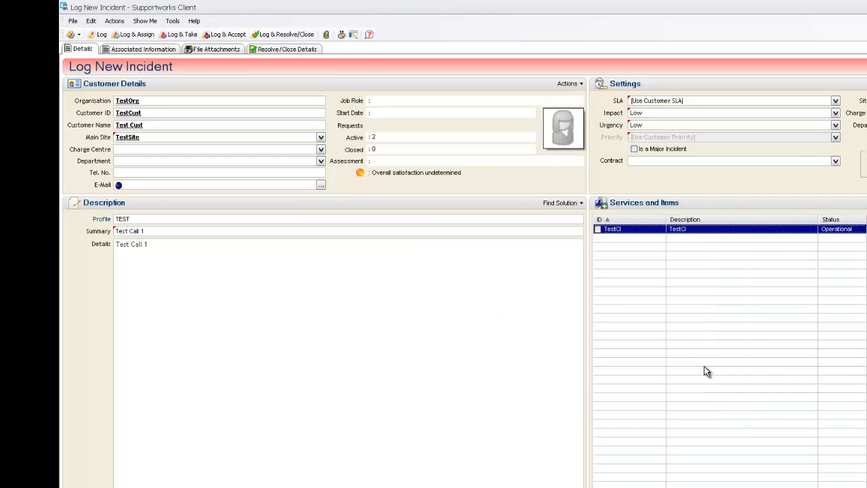
Step: Set the SLA to Service - Standard 5 Day with priority Service - Standard, and log and accept the incident
{"action": "left_click", "coordinate": [835, 101]}
{"action": "left_click", "coordinate": [678, 109]}
{"action": "left_click", "coordinate": [645, 137]}
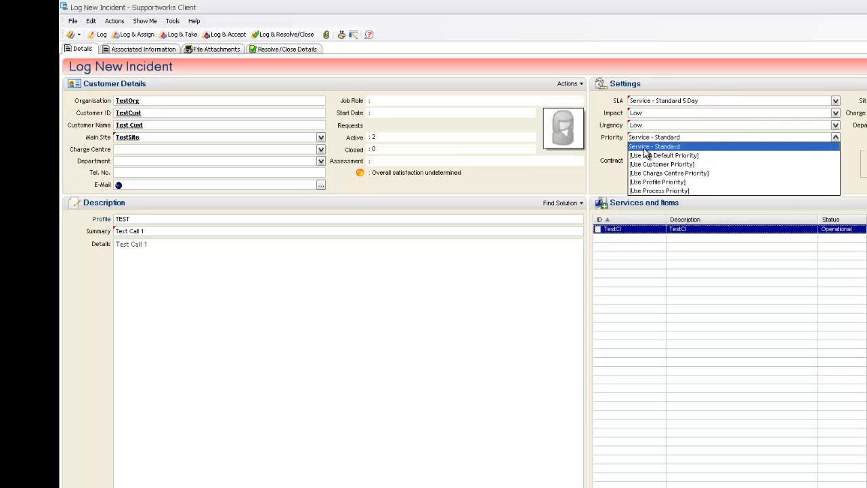
{"action": "left_click", "coordinate": [645, 147]}
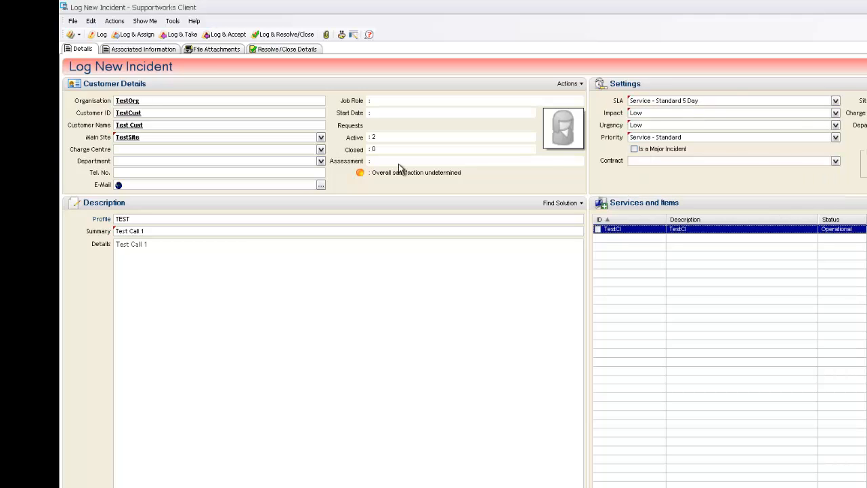
{"action": "left_click", "coordinate": [226, 36]}
{"action": "left_click", "coordinate": [658, 374]}
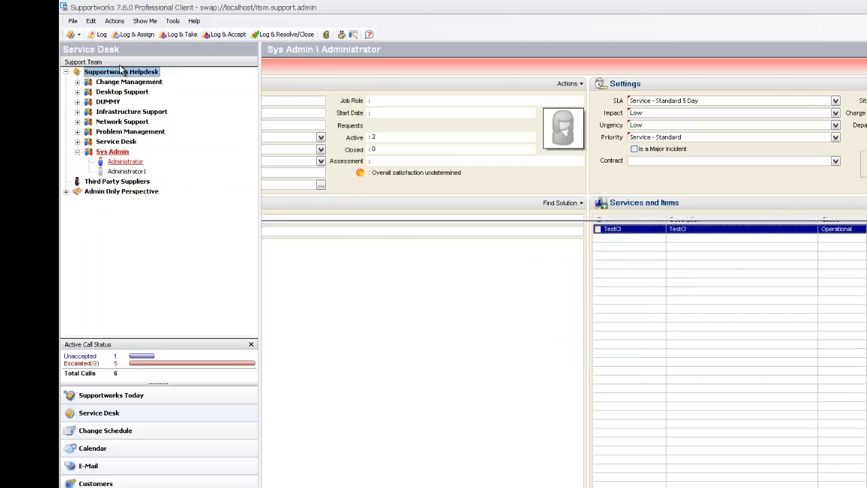
Step: Start a second incident and load the same customer by looking up the name "test"
{"action": "left_click", "coordinate": [148, 34]}
{"action": "left_click", "coordinate": [178, 48]}
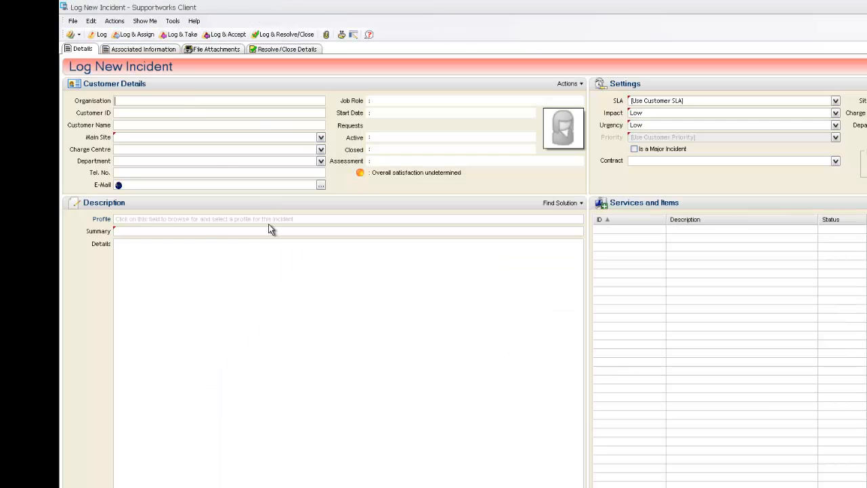
{"action": "left_click", "coordinate": [126, 124]}
{"action": "type", "text": "test"}
{"action": "key", "text": "Return"}
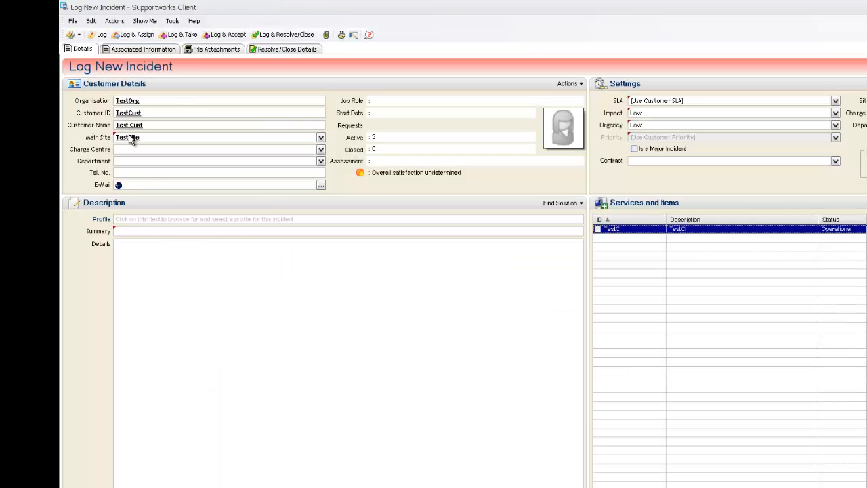
Step: Enter "Test Call 2" as both the summary and the details of the second incident
{"action": "left_click", "coordinate": [144, 229]}
{"action": "type", "text": "Test Call 2"}
{"action": "left_click_drag", "start_coordinate": [149, 232], "coordinate": [114, 233]}
{"action": "key", "text": "ctrl+c"}
{"action": "left_click", "coordinate": [212, 287]}
{"action": "key", "text": "ctrl+v"}
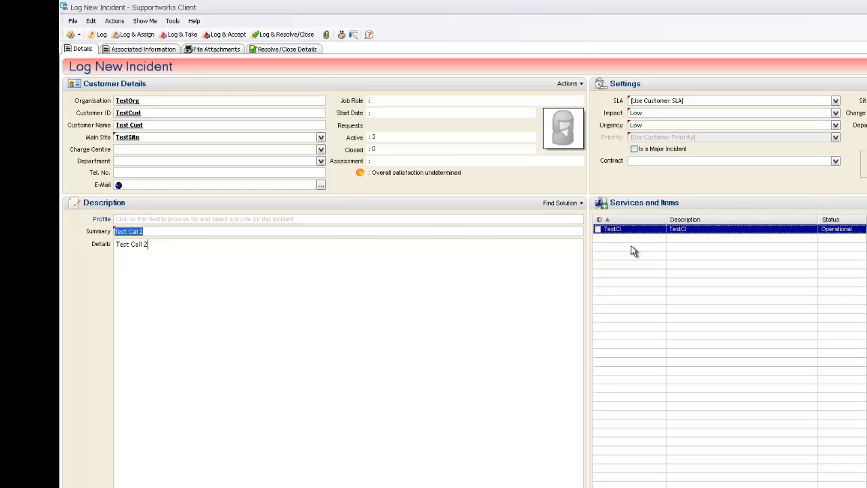
Step: Set the second incident's SLA to Desktop, and log and accept it
{"action": "left_click", "coordinate": [837, 101]}
{"action": "left_click", "coordinate": [658, 139]}
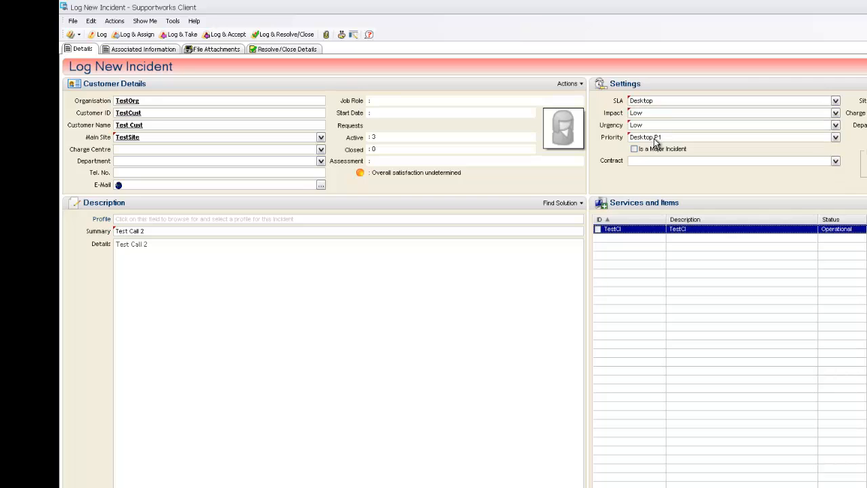
{"action": "left_click", "coordinate": [227, 34]}
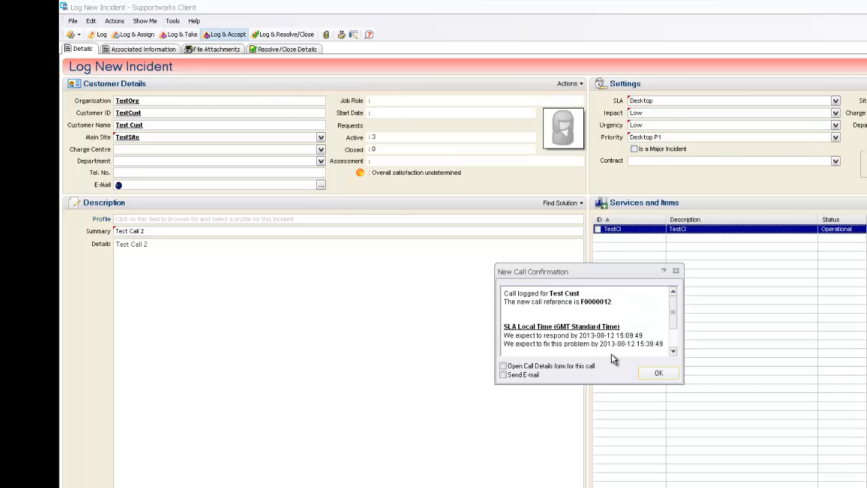
{"action": "left_click", "coordinate": [658, 374]}
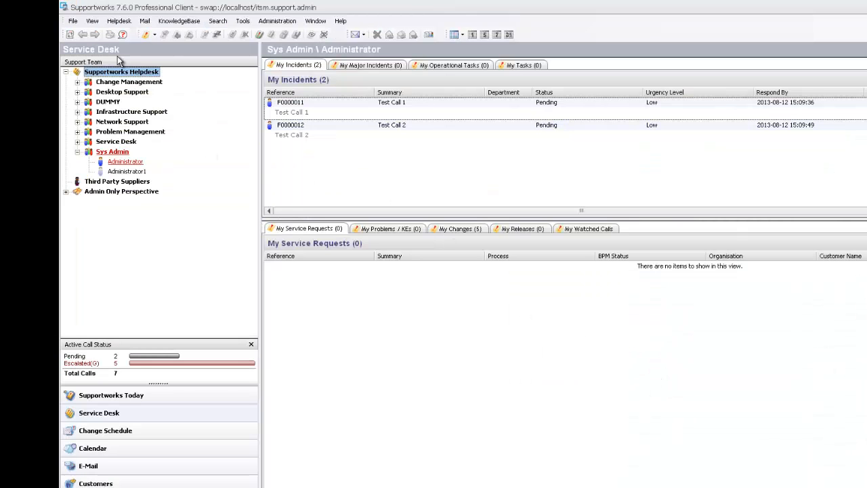
Step: Start a third incident and load the test customer by looking up the name "test"
{"action": "left_click", "coordinate": [155, 34]}
{"action": "left_click", "coordinate": [164, 46]}
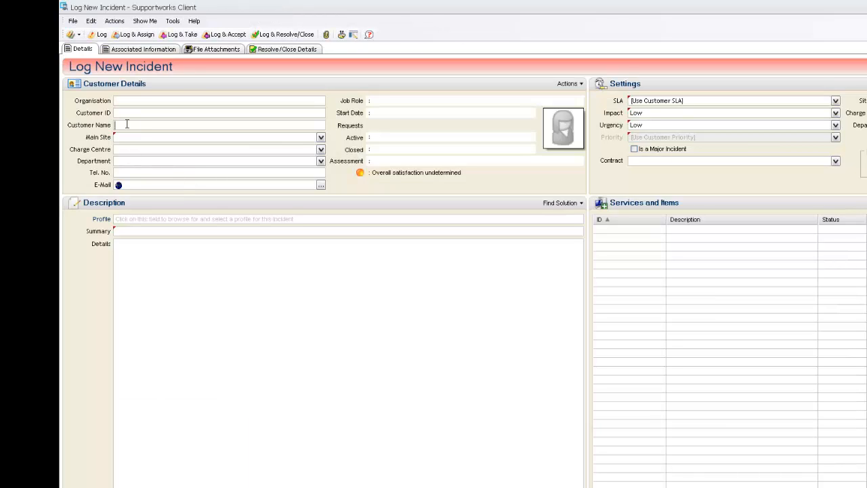
{"action": "type", "text": "test"}
{"action": "key", "text": "Return"}
Step: Enter "Test Call 3" as both the summary and the details of the third incident
{"action": "left_click", "coordinate": [138, 231]}
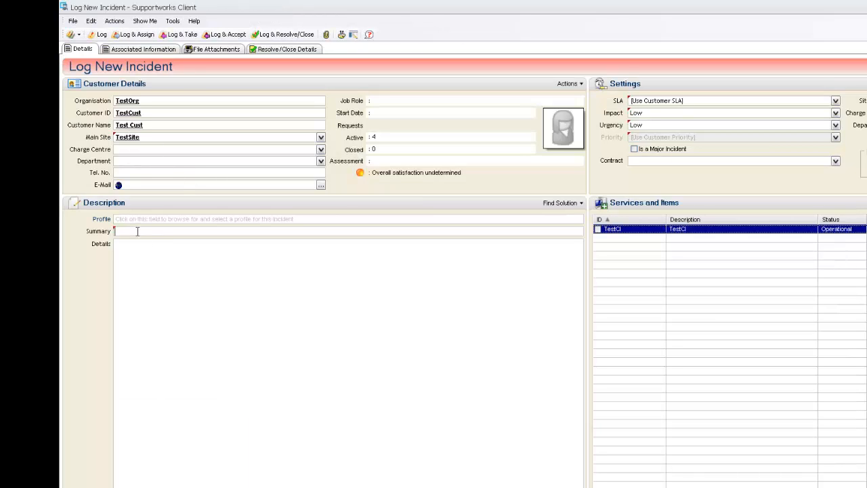
{"action": "type", "text": "Test Call 3"}
{"action": "key", "text": "shift+Home"}
{"action": "key", "text": "ctrl+c"}
{"action": "key", "text": "Tab"}
{"action": "key", "text": "ctrl+v"}
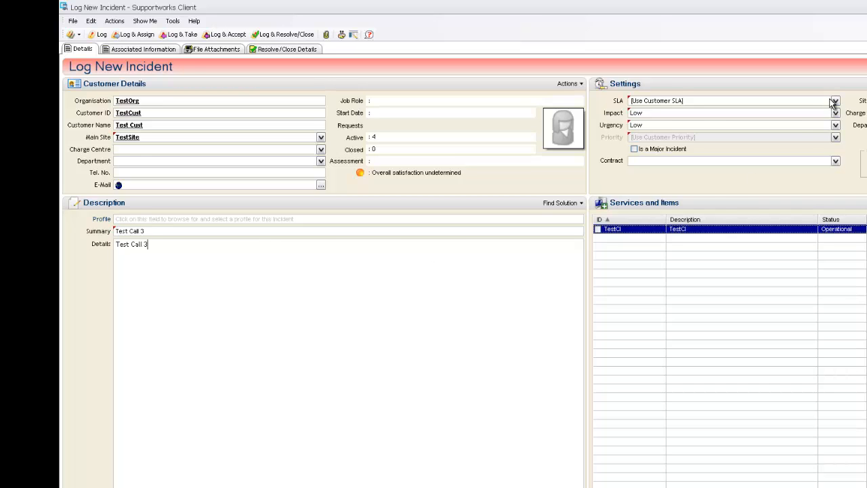
Step: Give the third incident the SLA Service - Standard 5 Day and priority Service - Standard, and log and accept it
{"action": "left_click", "coordinate": [835, 101]}
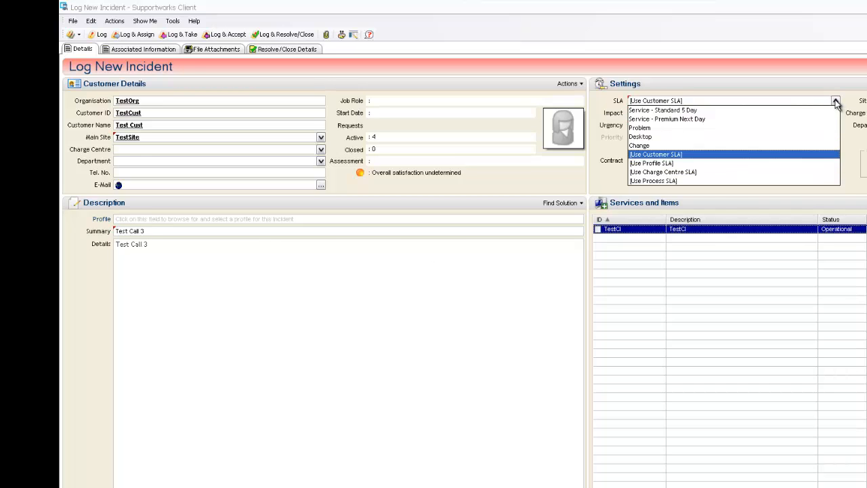
{"action": "left_click", "coordinate": [657, 111]}
{"action": "left_click", "coordinate": [644, 138]}
{"action": "left_click", "coordinate": [644, 146]}
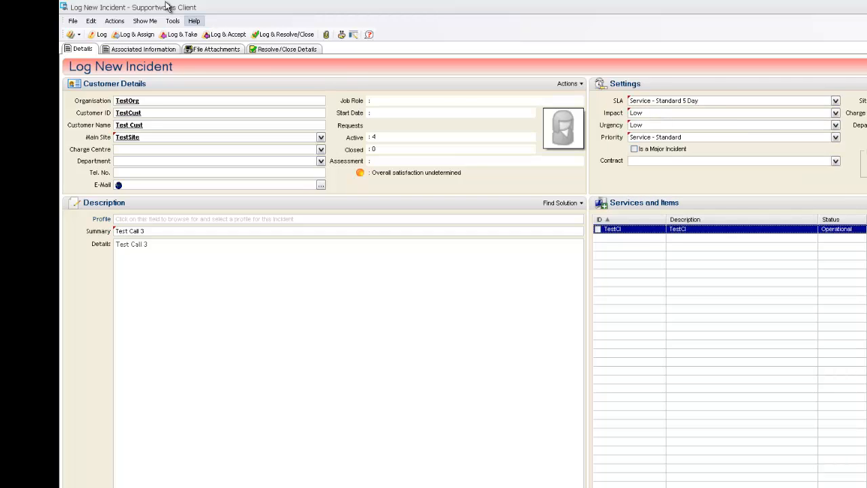
{"action": "left_click", "coordinate": [226, 35]}
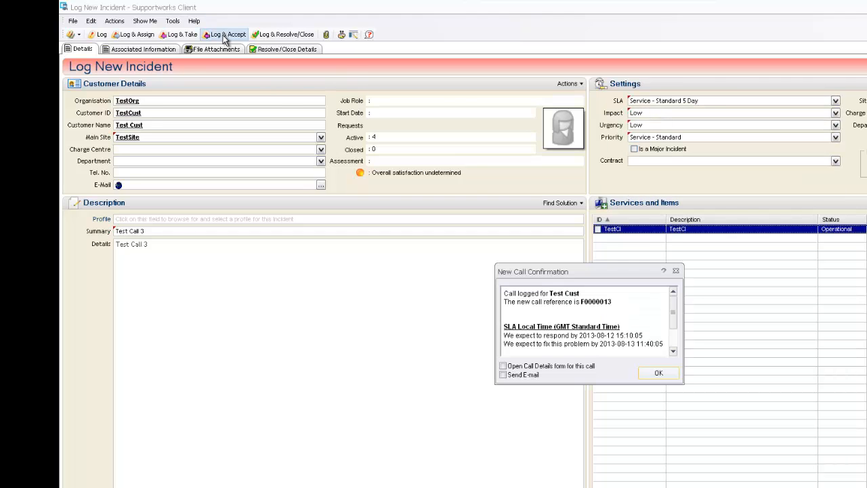
{"action": "left_click", "coordinate": [670, 375]}
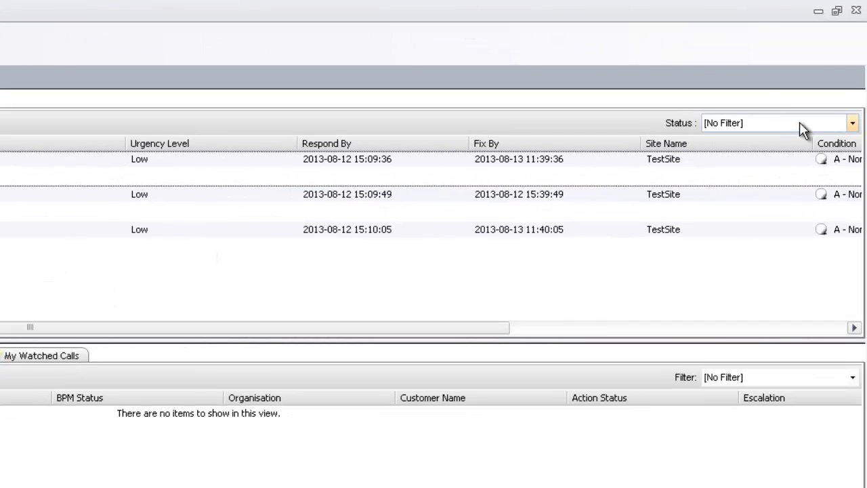
Step: Review the status filter options available for the My Incidents list without applying one
{"action": "left_click", "coordinate": [851, 124]}
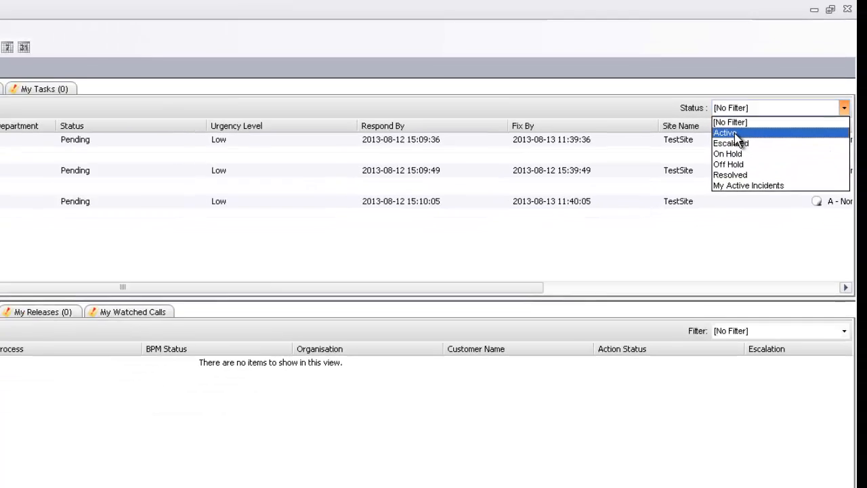
{"action": "left_click", "coordinate": [605, 123]}
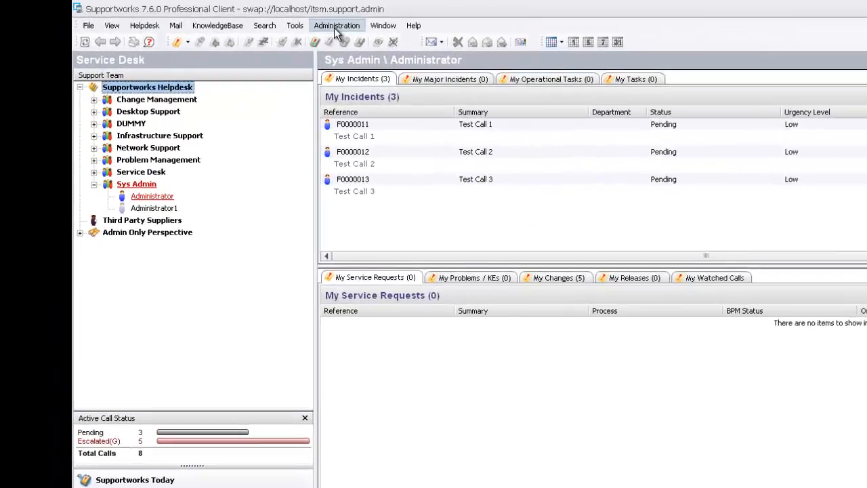
Step: Open the Data Dictionary Editor and show the properties of Incidents View within Global Parameters, Views, Helpdesk View, Top
{"action": "left_click", "coordinate": [204, 15]}
{"action": "left_click", "coordinate": [385, 248]}
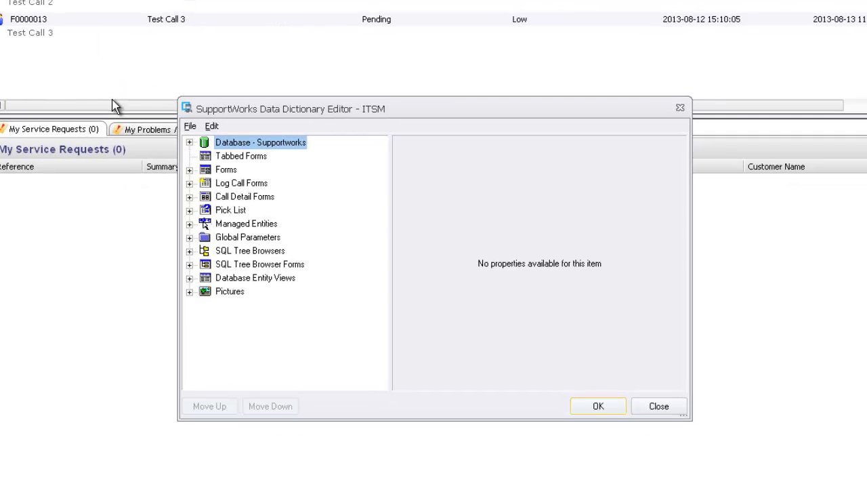
{"action": "left_click", "coordinate": [190, 237]}
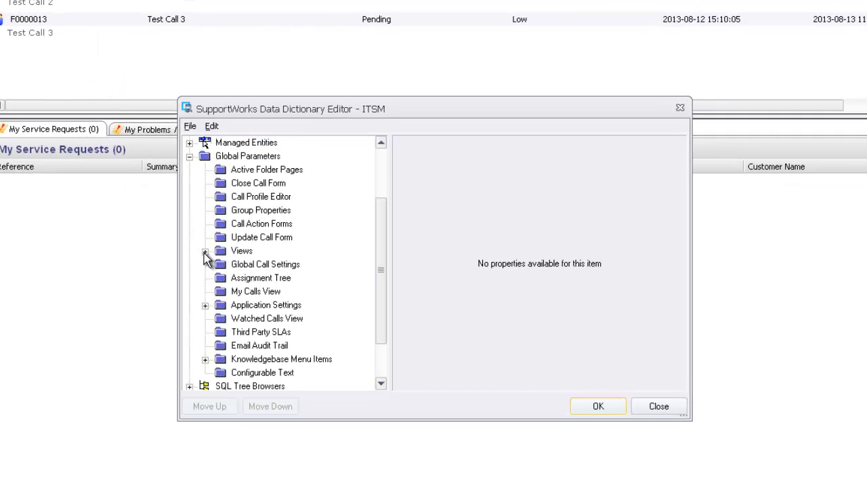
{"action": "left_click", "coordinate": [205, 251]}
{"action": "left_click", "coordinate": [221, 224]}
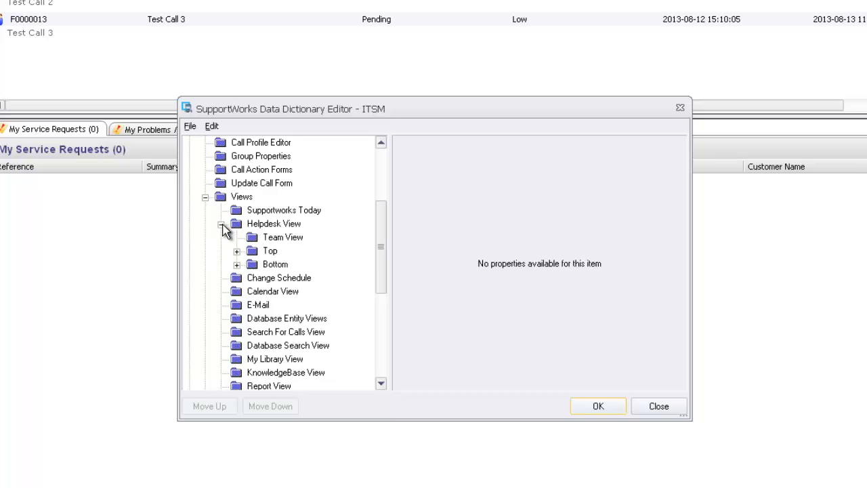
{"action": "left_click", "coordinate": [237, 251]}
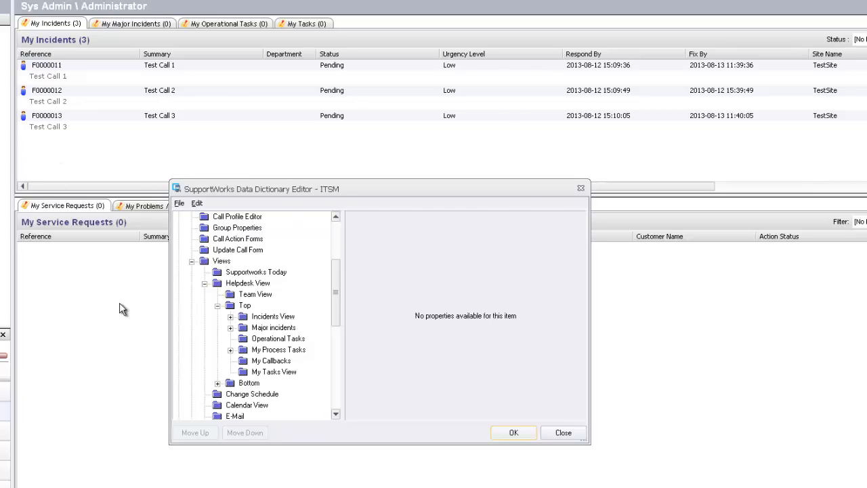
{"action": "left_click", "coordinate": [231, 316]}
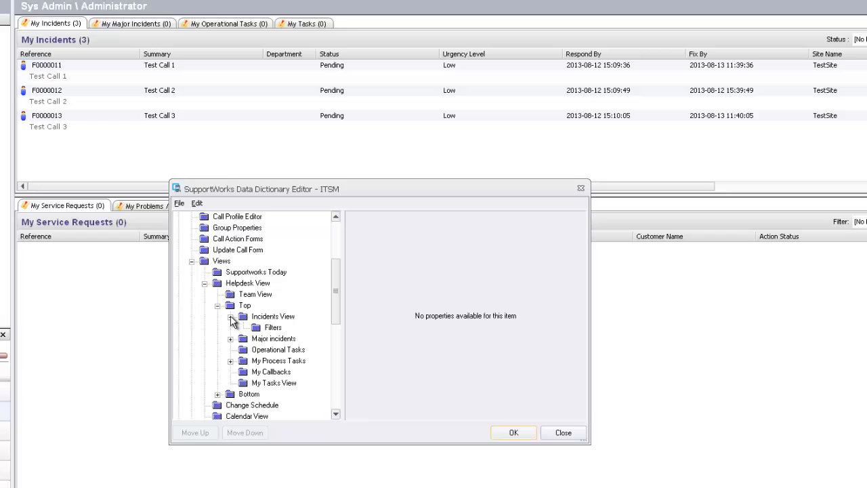
{"action": "left_click", "coordinate": [271, 316]}
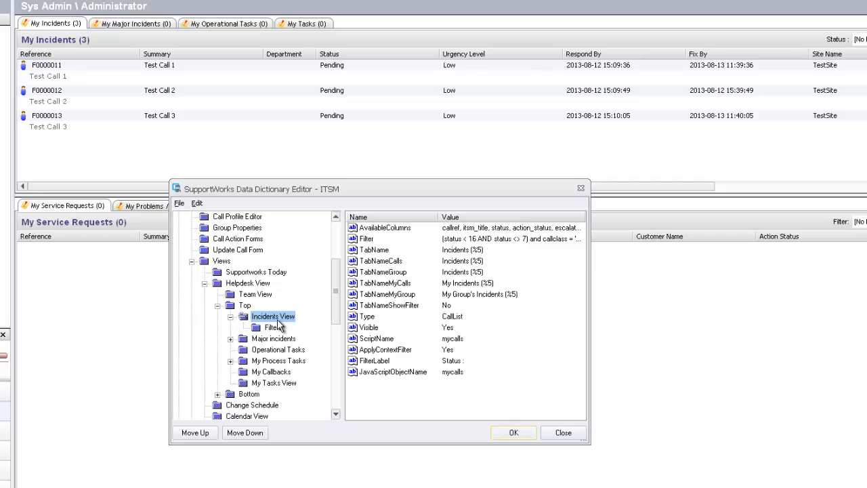
Step: Examine the full expression in the Filter value of Incidents View, including its status, callclass and itsm_majorinc conditions
{"action": "left_click", "coordinate": [368, 240]}
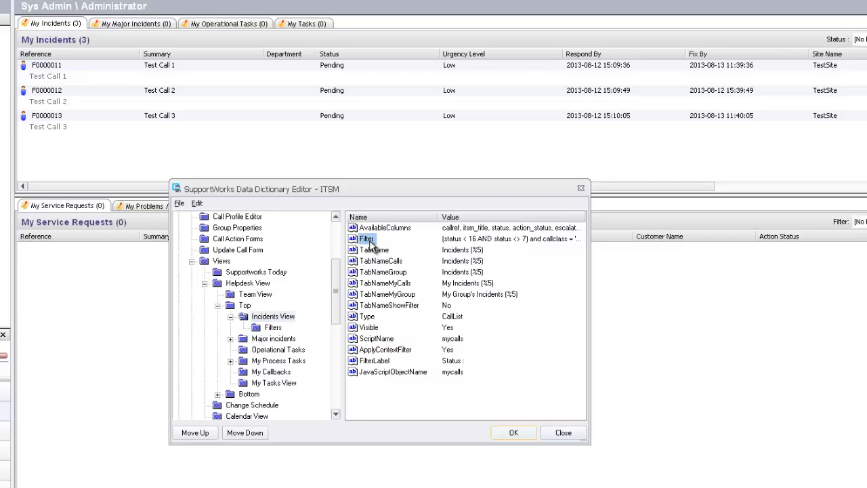
{"action": "double_click", "coordinate": [370, 241]}
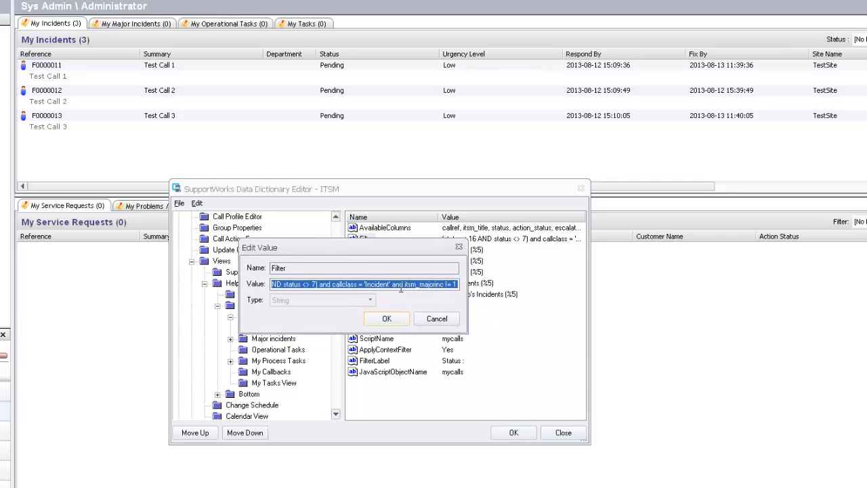
{"action": "left_click_drag", "start_coordinate": [445, 285], "coordinate": [259, 284]}
{"action": "left_click", "coordinate": [346, 286]}
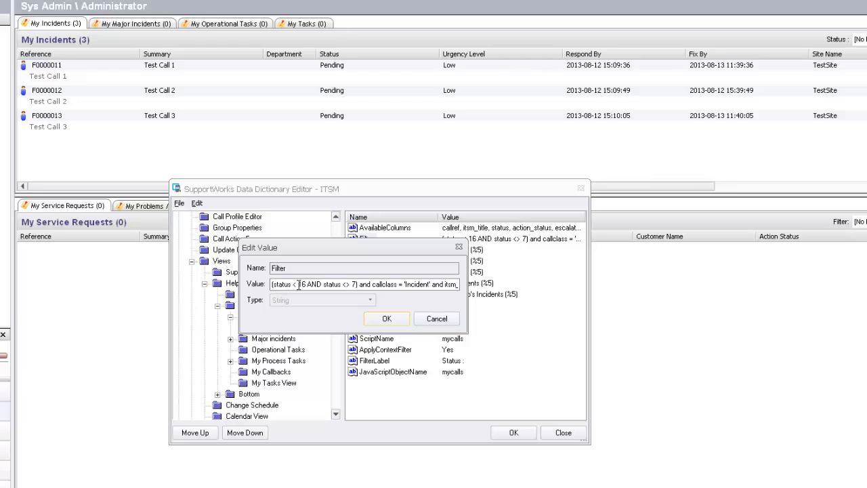
{"action": "left_click_drag", "start_coordinate": [298, 285], "coordinate": [462, 286]}
{"action": "left_click", "coordinate": [359, 285]}
{"action": "left_click", "coordinate": [432, 285]}
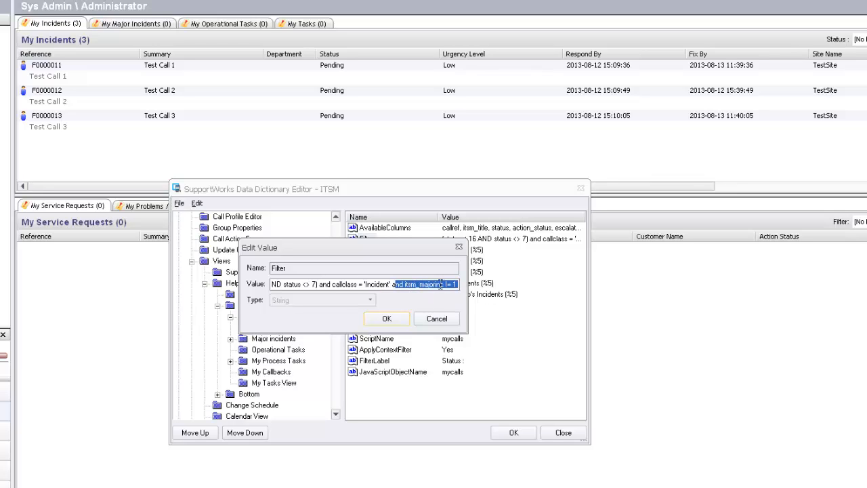
{"action": "left_click", "coordinate": [405, 284]}
{"action": "left_click_drag", "start_coordinate": [405, 284], "coordinate": [292, 295]}
{"action": "left_click", "coordinate": [456, 285]}
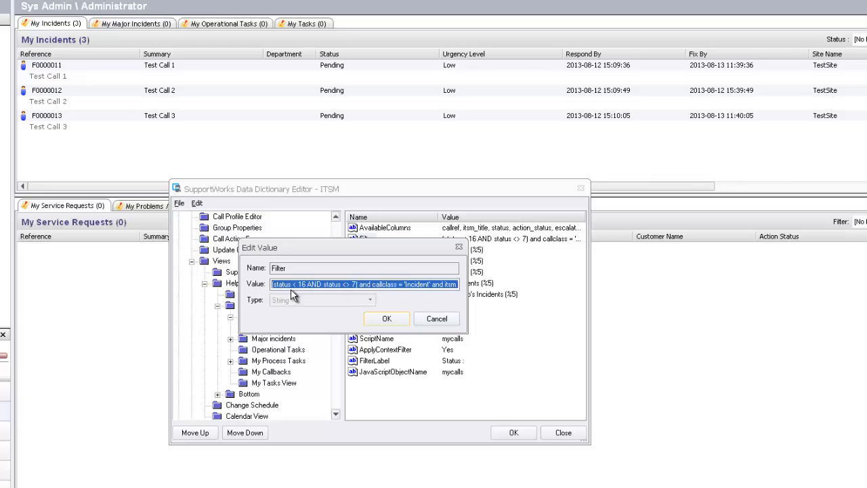
{"action": "left_click", "coordinate": [288, 298]}
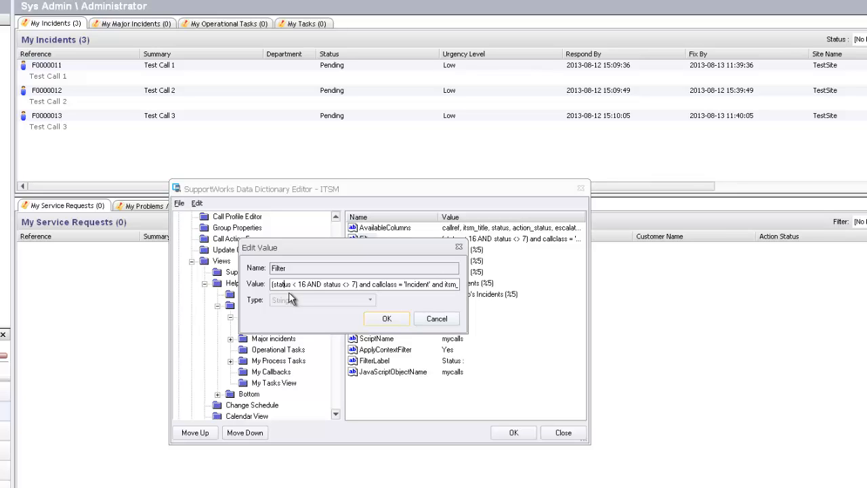
{"action": "left_click", "coordinate": [388, 320]}
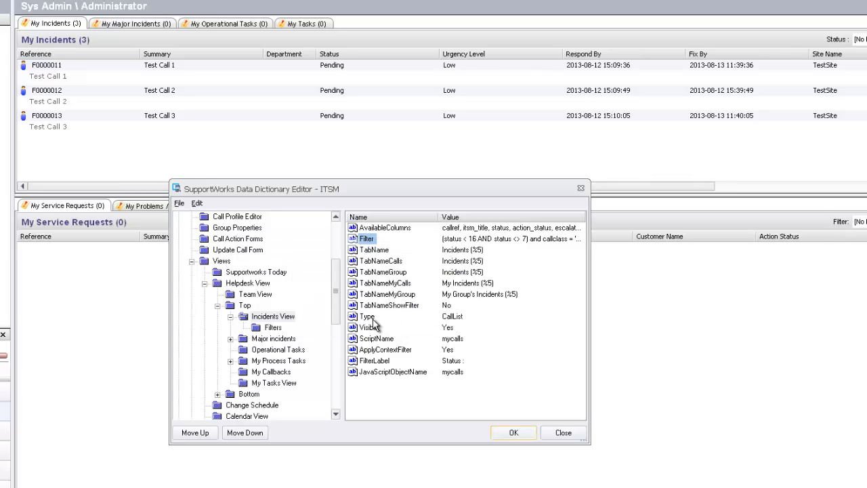
Step: Review the status filter entries in the Filters folder of Incidents View, from My Active Incidents through Active
{"action": "left_click", "coordinate": [274, 329]}
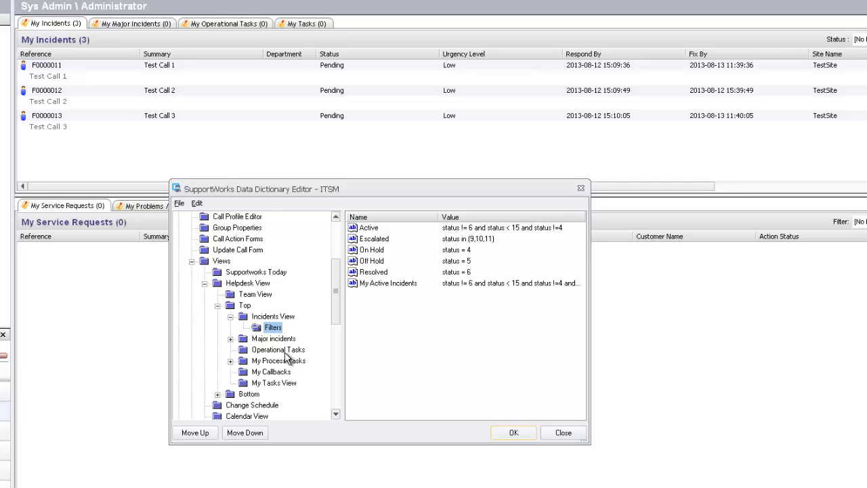
{"action": "left_click", "coordinate": [279, 351]}
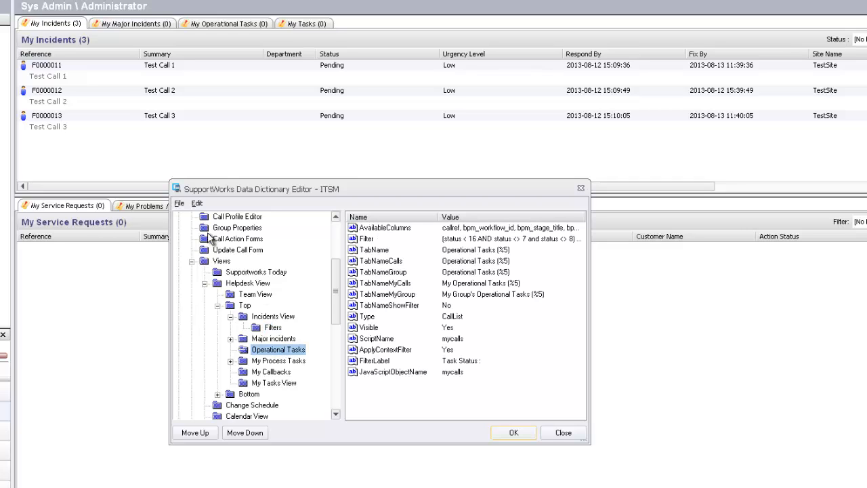
{"action": "left_click", "coordinate": [183, 205]}
{"action": "mouse_move", "coordinate": [199, 216]}
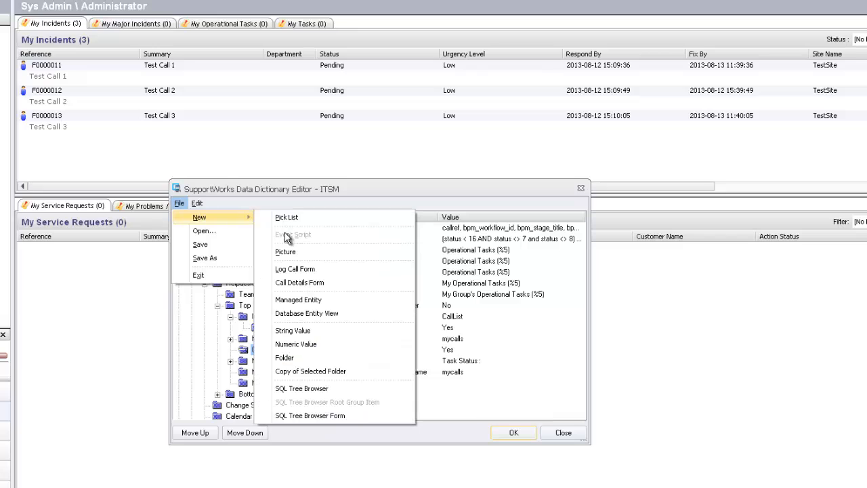
{"action": "left_click", "coordinate": [237, 334]}
{"action": "left_click", "coordinate": [273, 328]}
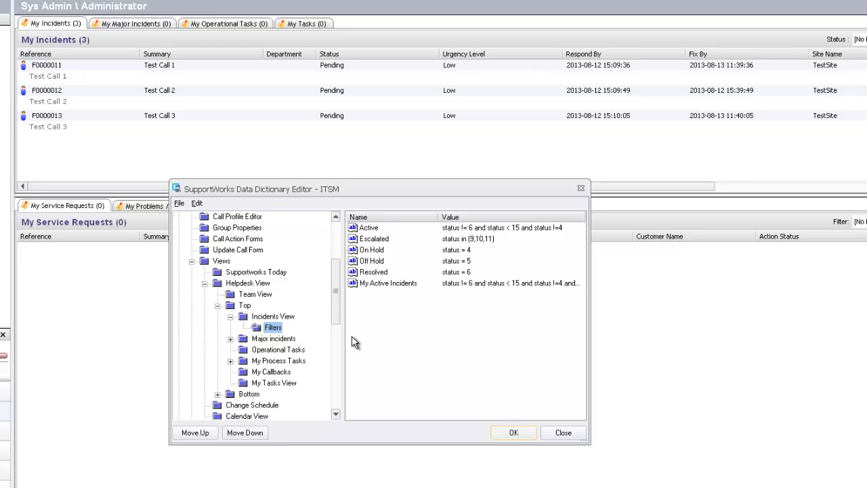
{"action": "left_click", "coordinate": [379, 284]}
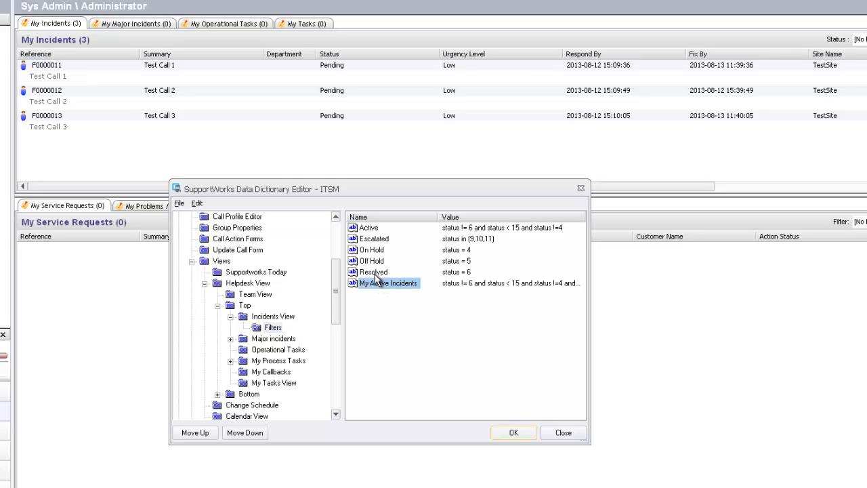
{"action": "left_click", "coordinate": [374, 272]}
{"action": "left_click", "coordinate": [372, 262]}
{"action": "left_click", "coordinate": [369, 250]}
{"action": "left_click", "coordinate": [372, 239]}
{"action": "left_click", "coordinate": [369, 228]}
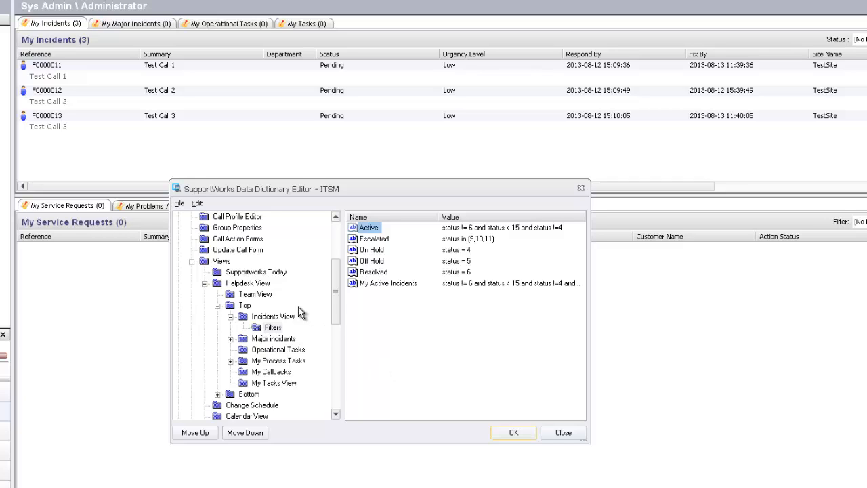
Step: Add a new string value named "Desktop SLA" to the Filters folder of Incidents View, leaving its value empty
{"action": "left_click", "coordinate": [273, 328]}
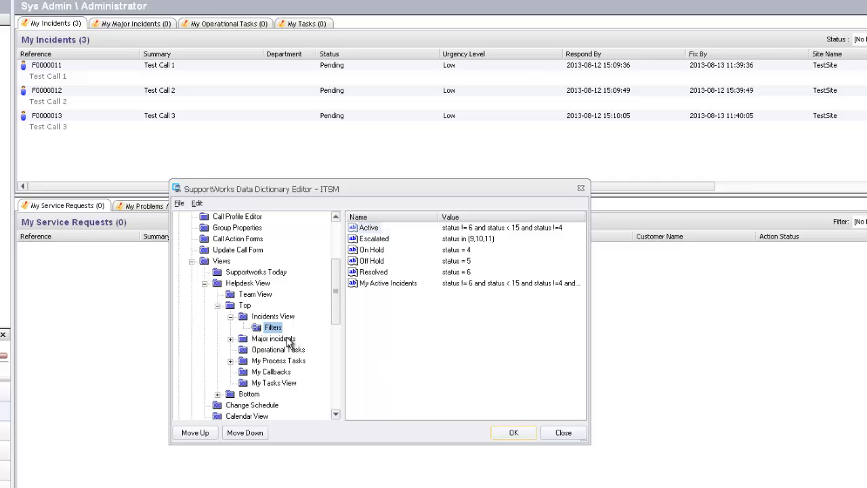
{"action": "left_click", "coordinate": [180, 204]}
{"action": "mouse_move", "coordinate": [210, 219]}
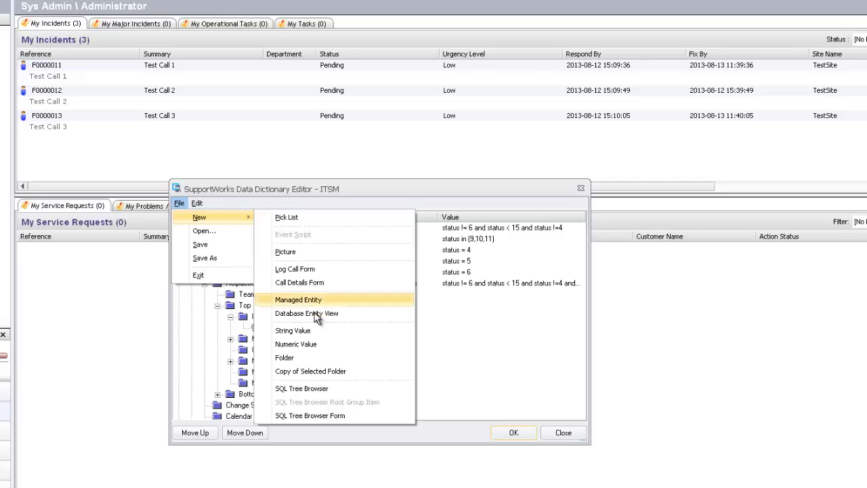
{"action": "left_click", "coordinate": [306, 330]}
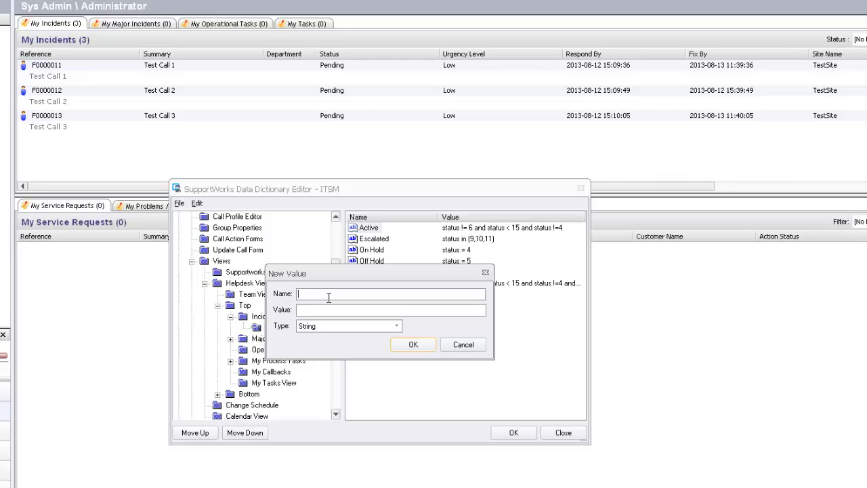
{"action": "type", "text": "Desktop Priority"}
{"action": "left_click_drag", "start_coordinate": [352, 295], "coordinate": [327, 304]}
{"action": "type", "text": "SLA"}
{"action": "key", "text": "Tab"}
{"action": "left_click", "coordinate": [413, 345]}
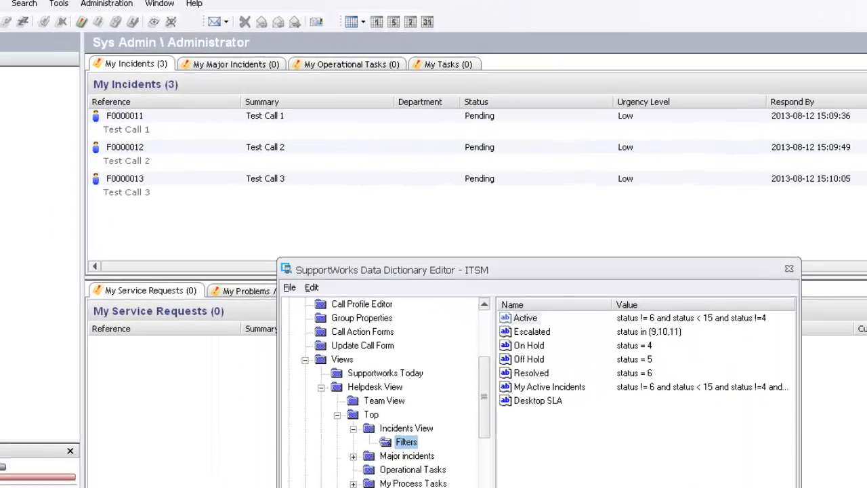
Step: Open the Supportworks ITSM Foundations Schema Report and change its address to helpdesk_docs/Schema/ to load the ITSM Enterprise schema report
{"action": "left_click", "coordinate": [196, 3]}
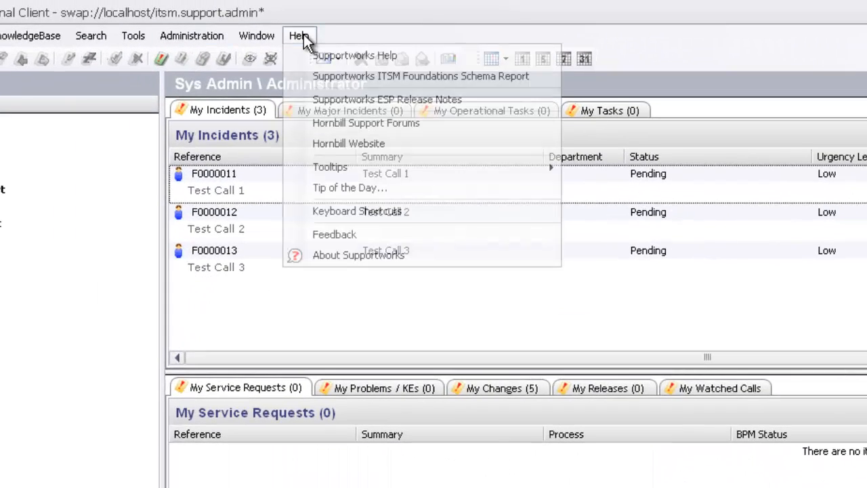
{"action": "left_click", "coordinate": [352, 76]}
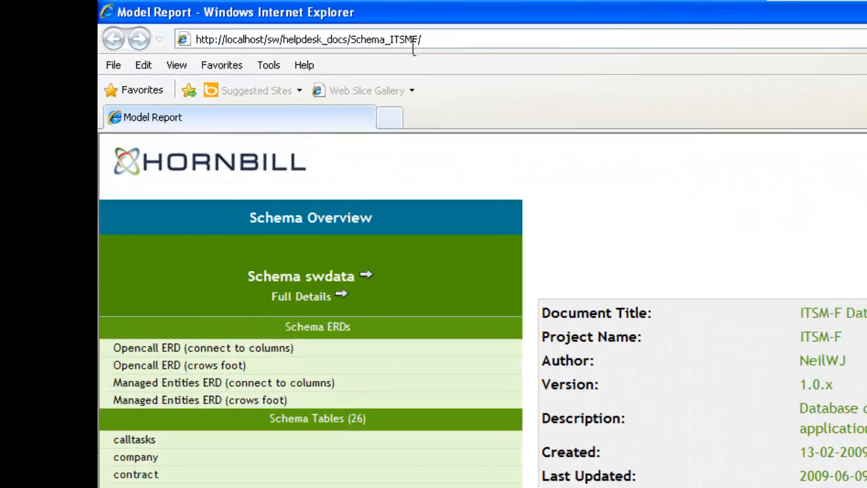
{"action": "left_click_drag", "start_coordinate": [413, 46], "coordinate": [352, 57]}
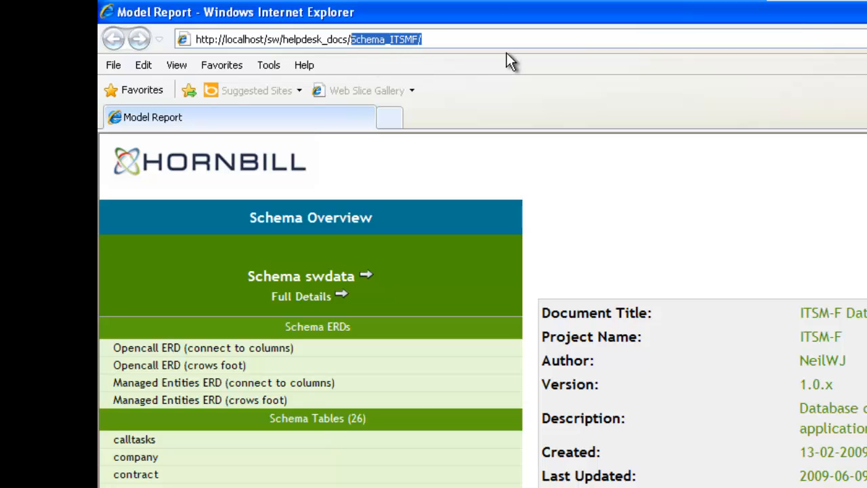
{"action": "left_click_drag", "start_coordinate": [440, 38], "coordinate": [386, 46]}
{"action": "key", "text": "F12"}
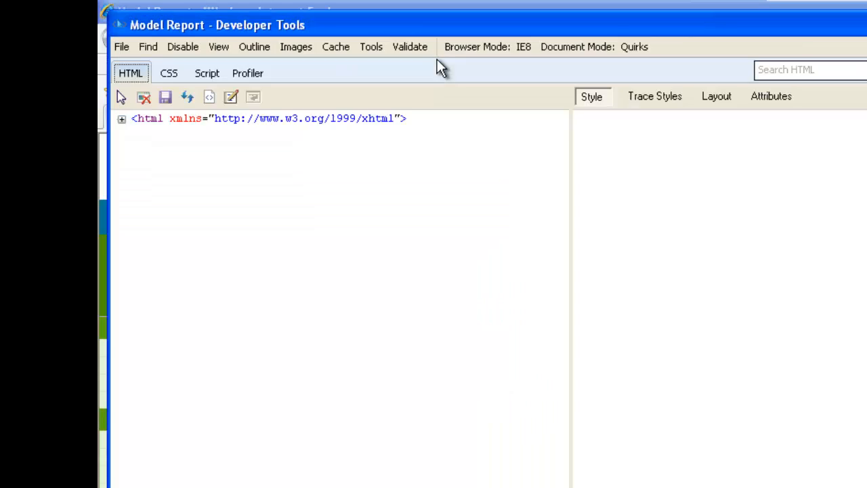
{"action": "key", "text": "F12"}
{"action": "left_click", "coordinate": [421, 39]}
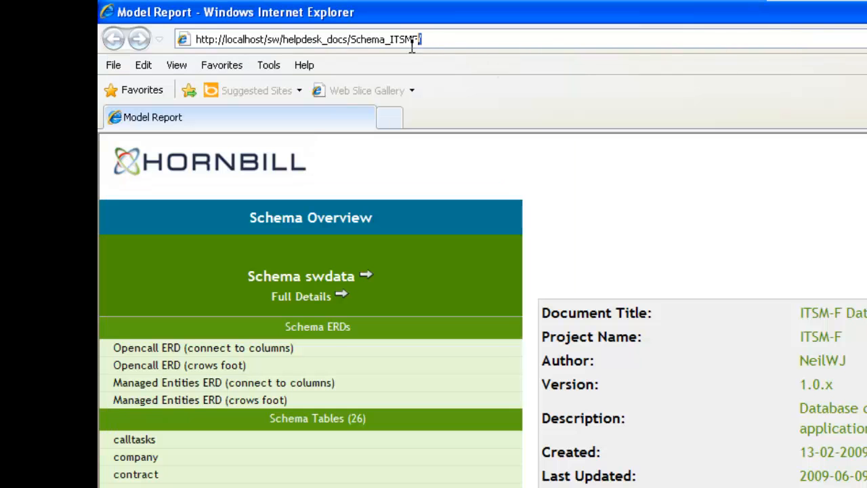
{"action": "left_click_drag", "start_coordinate": [421, 40], "coordinate": [385, 46]}
{"action": "key", "text": "BackSpace"}
{"action": "key", "text": "Return"}
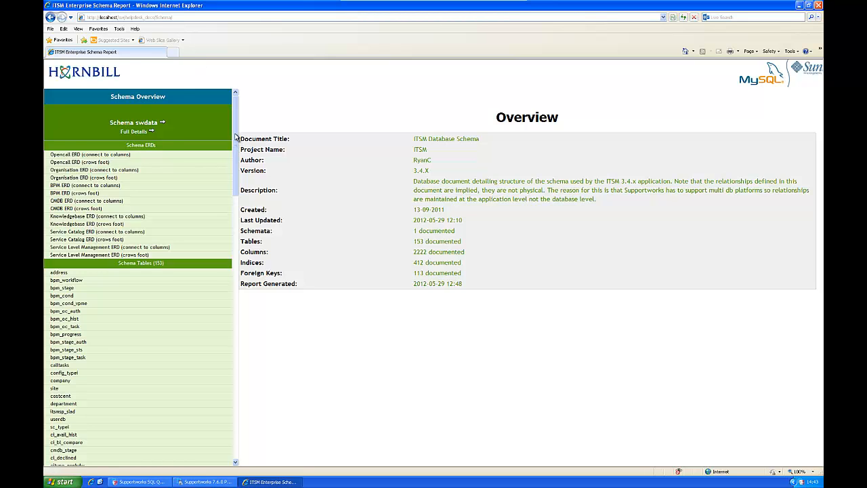
Step: Find the "opencall" table in the schema report's table list and view its column definitions
{"action": "left_click_drag", "start_coordinate": [236, 138], "coordinate": [276, 102]}
{"action": "key", "text": "ctrl+f"}
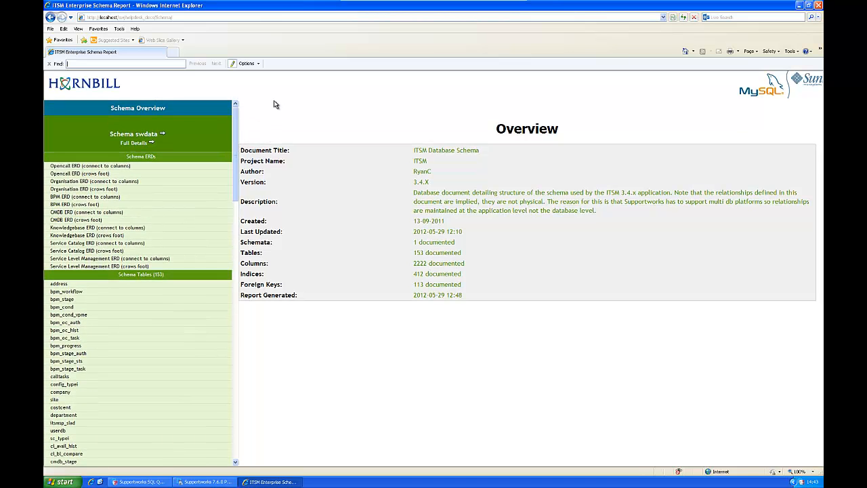
{"action": "type", "text": "opencall"}
{"action": "key", "text": "Return"}
{"action": "key", "text": "Return"}
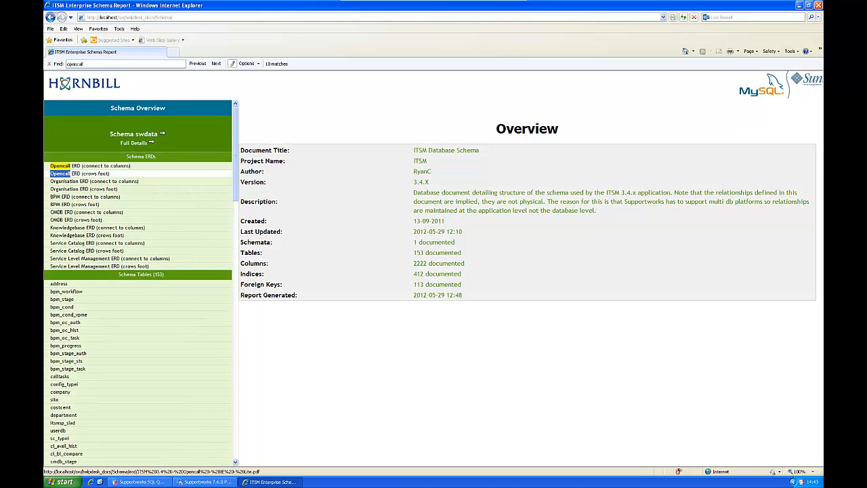
{"action": "key", "text": "Return"}
{"action": "key", "text": "Return"}
{"action": "key", "text": "Return"}
{"action": "key", "text": "Return"}
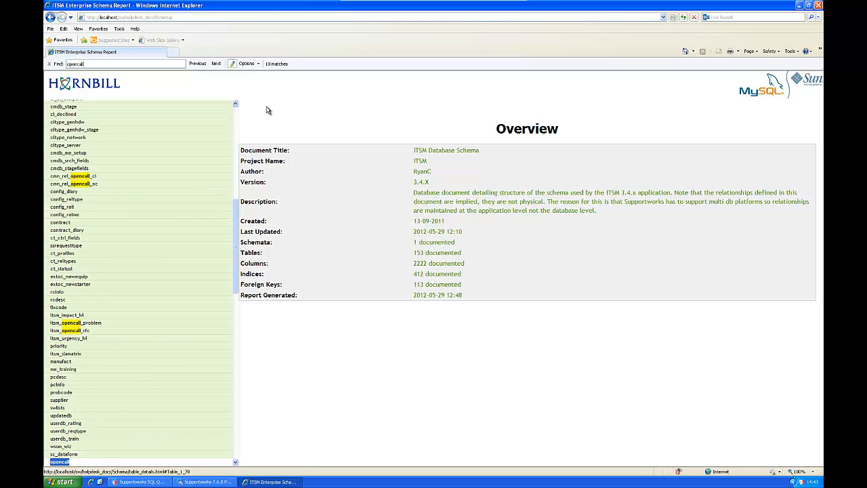
{"action": "left_click", "coordinate": [59, 461]}
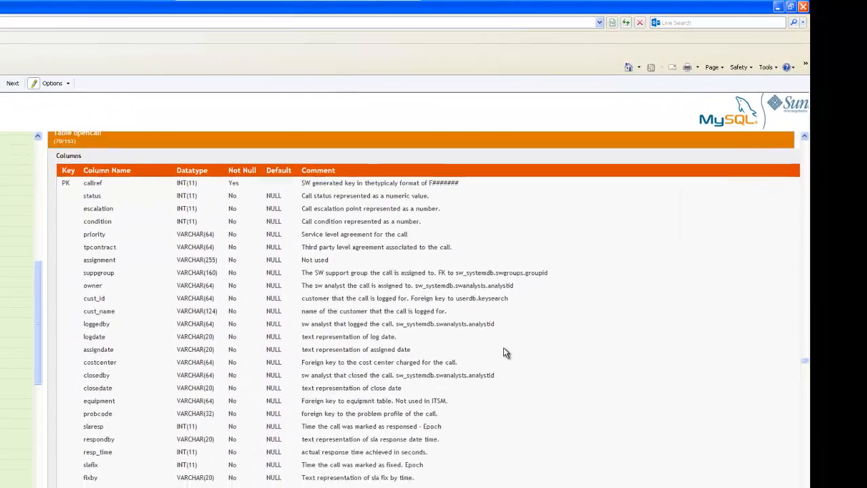
{"action": "scroll", "coordinate": [591, 268], "scroll_direction": "down", "scroll_amount": 2}
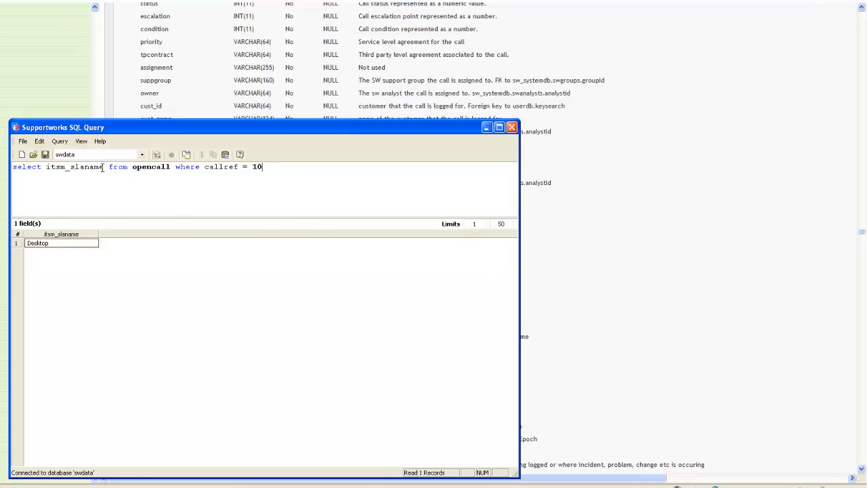
Step: In Supportworks SQL Query, run "select * from opencall where callref = 10" to view all fields of the call
{"action": "left_click_drag", "start_coordinate": [103, 168], "coordinate": [46, 168]}
{"action": "type", "text": "*"}
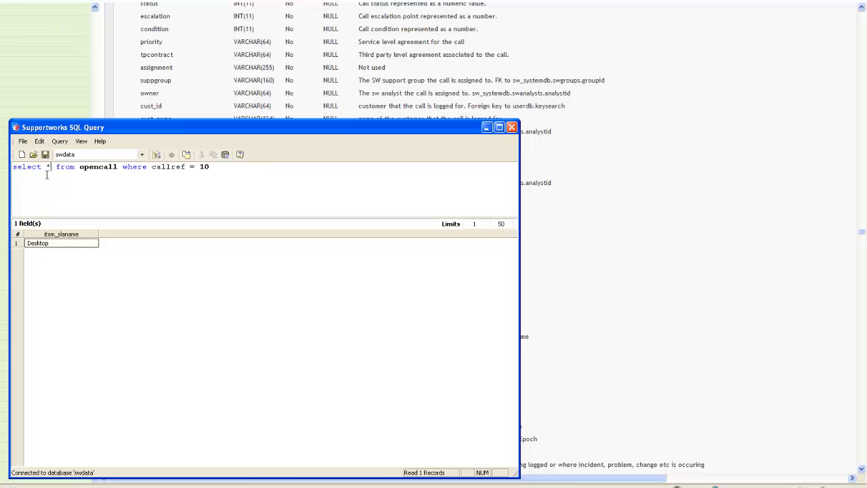
{"action": "left_click", "coordinate": [157, 155]}
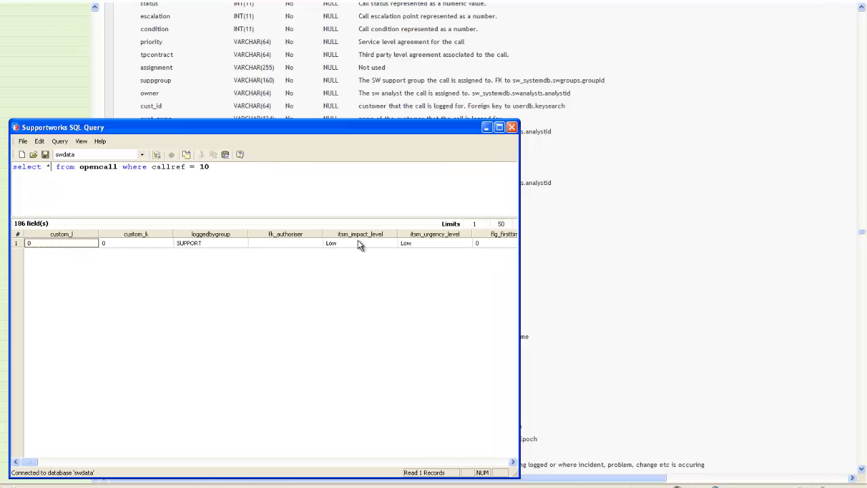
{"action": "mouse_move", "coordinate": [30, 462]}
{"action": "left_mouse_down"}
{"action": "mouse_move", "coordinate": [376, 460]}
{"action": "mouse_move", "coordinate": [27, 466]}
{"action": "left_mouse_up"}
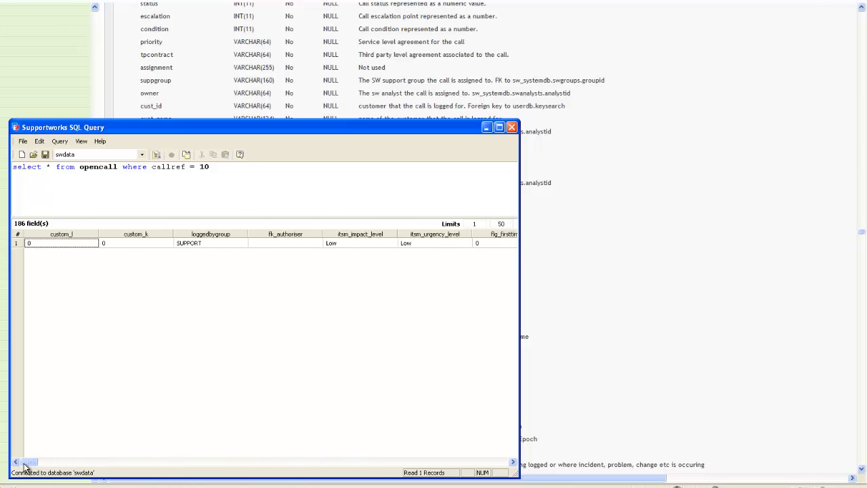
Step: Run the query "select itsm_slaname from opencall where callref = 10" to read the call's SLA name
{"action": "left_click", "coordinate": [50, 168]}
{"action": "key", "text": "BackSpace"}
{"action": "type", "text": "itsm_sl"}
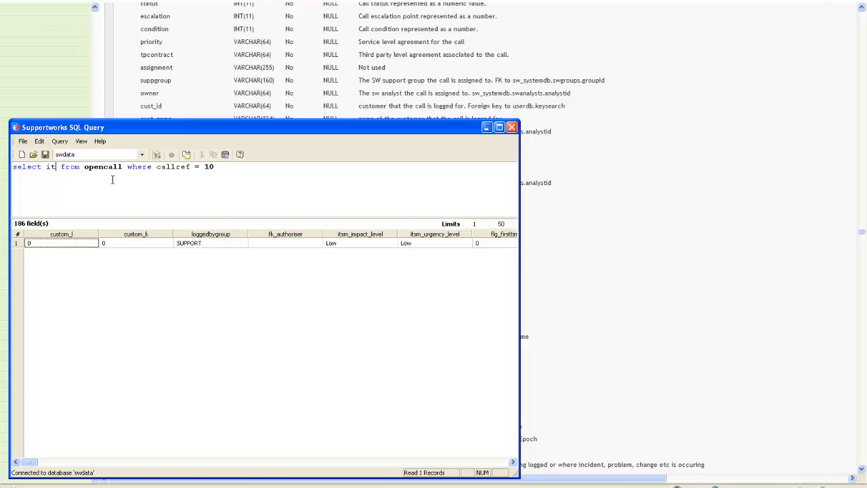
{"action": "type", "text": "aname"}
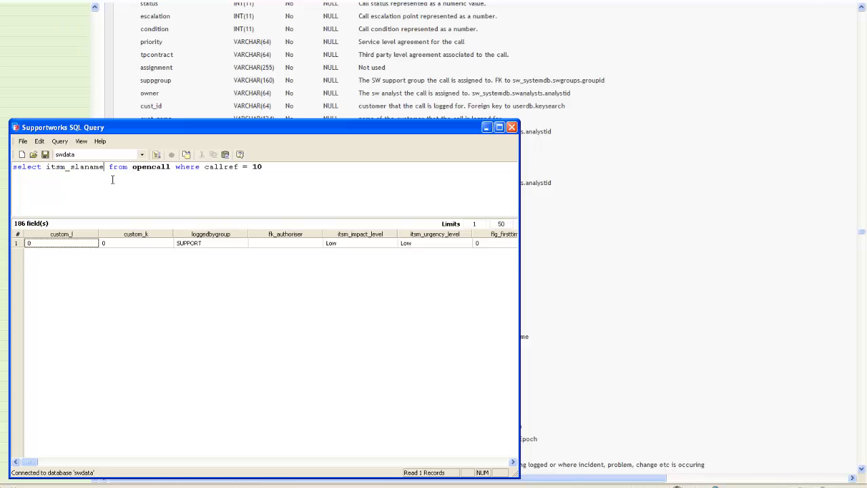
{"action": "left_click", "coordinate": [157, 155]}
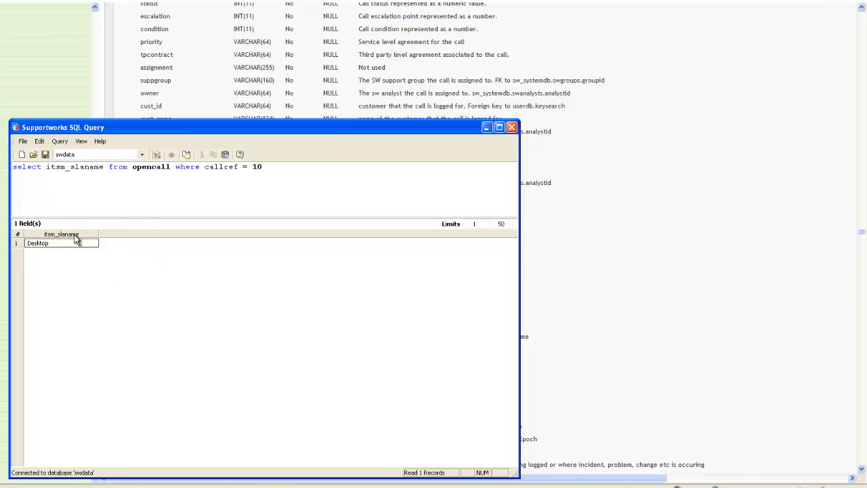
{"action": "left_click", "coordinate": [299, 183]}
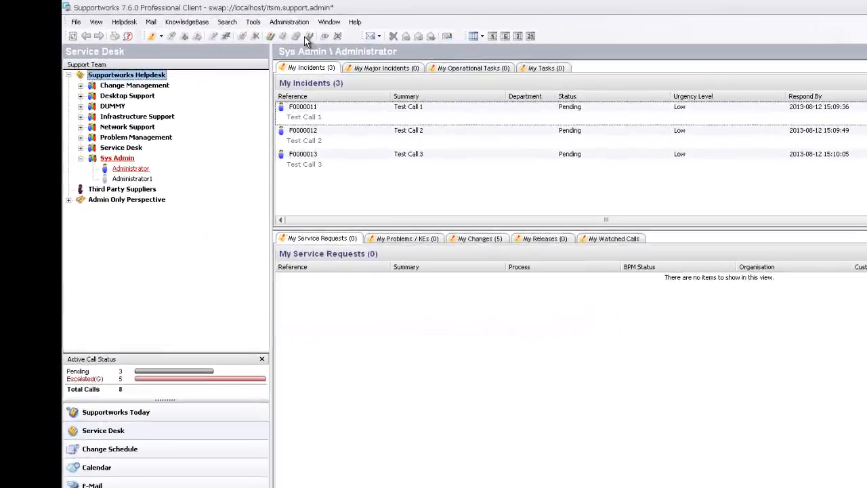
Step: Open the current data dictionary for editing and go to the Filters folder under Helpdesk View, Top, Incidents View
{"action": "left_click", "coordinate": [289, 22]}
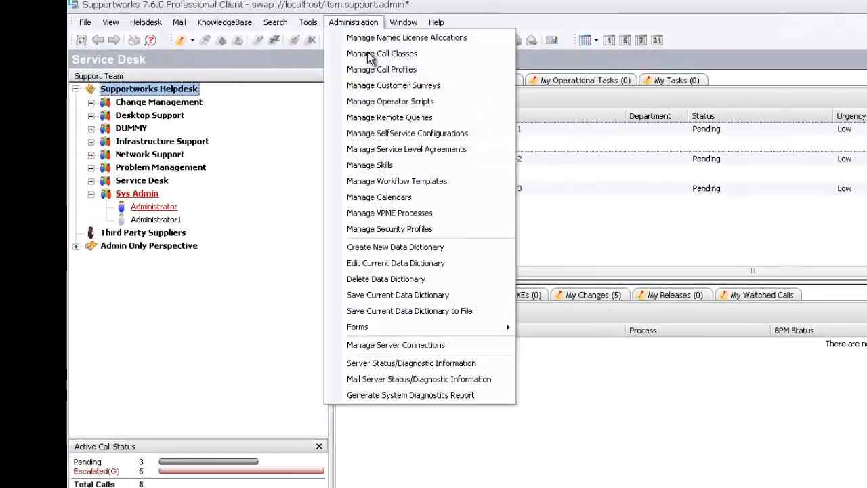
{"action": "left_click", "coordinate": [305, 191]}
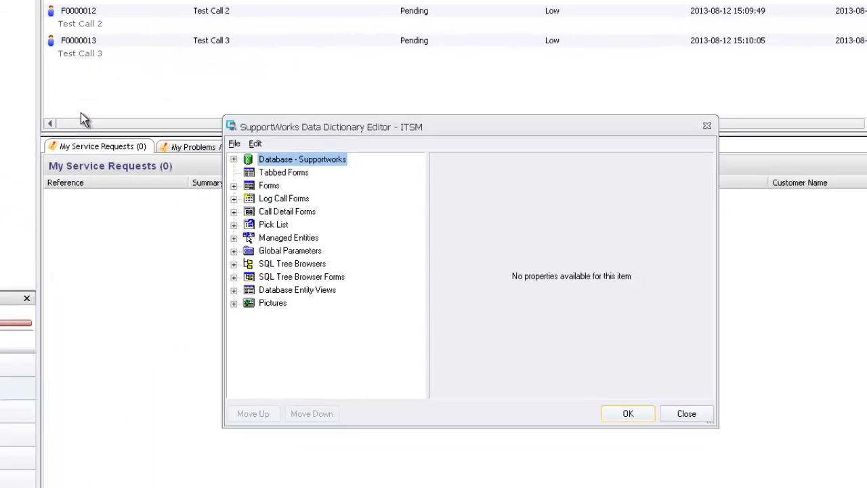
{"action": "left_click", "coordinate": [234, 251]}
{"action": "left_click", "coordinate": [249, 266]}
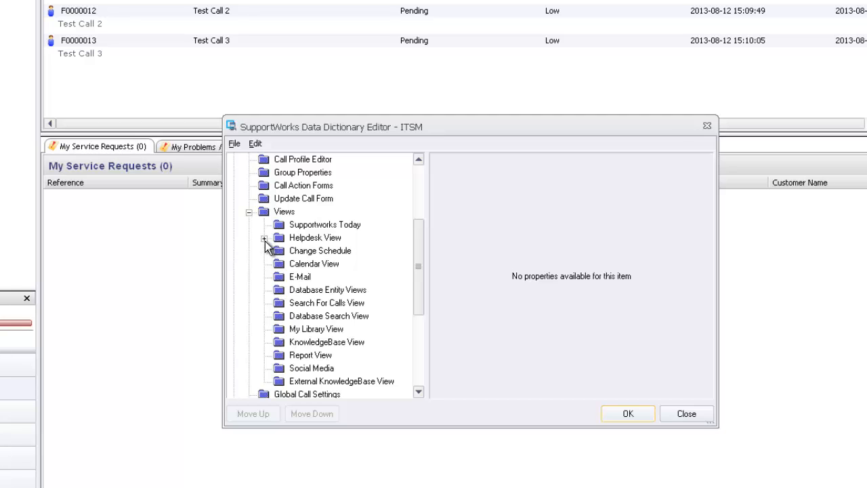
{"action": "left_click", "coordinate": [265, 238]}
{"action": "left_click", "coordinate": [279, 263]}
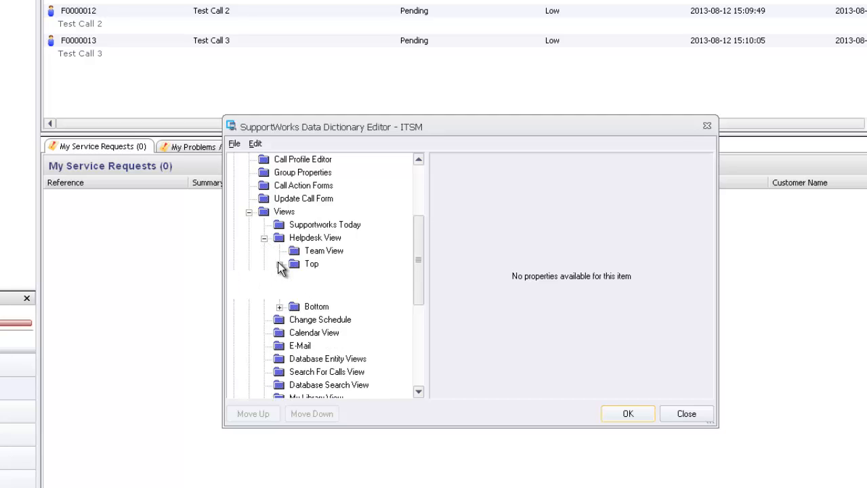
{"action": "left_click", "coordinate": [295, 277]}
{"action": "left_click", "coordinate": [345, 290]}
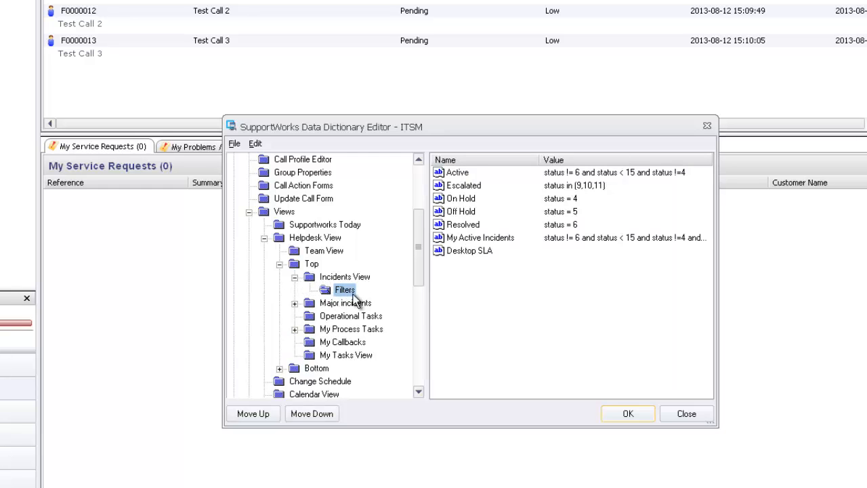
Step: Set the Desktop SLA filter's value to itsm_slaname = 'Desktop'
{"action": "left_click", "coordinate": [451, 255]}
{"action": "double_click", "coordinate": [459, 253]}
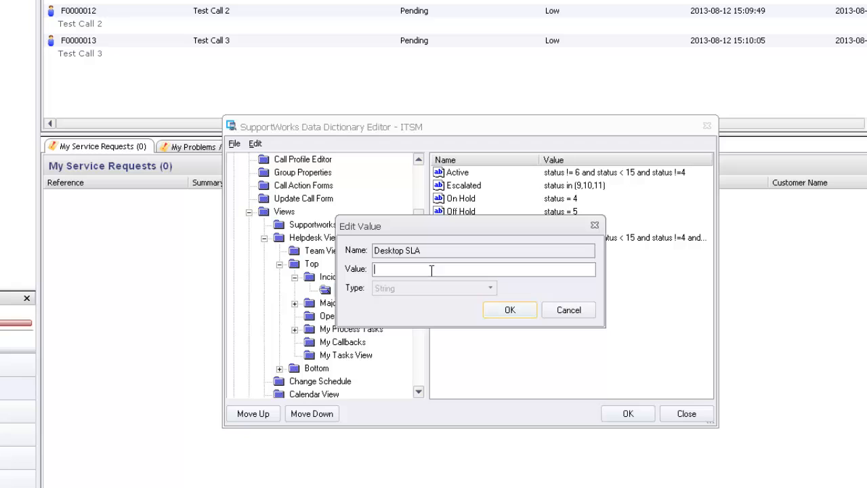
{"action": "type", "text": "itsm_slanem"}
{"action": "key", "text": "BackSpace"}
{"action": "key", "text": "BackSpace"}
{"action": "type", "text": "ame = 'Desktop"}
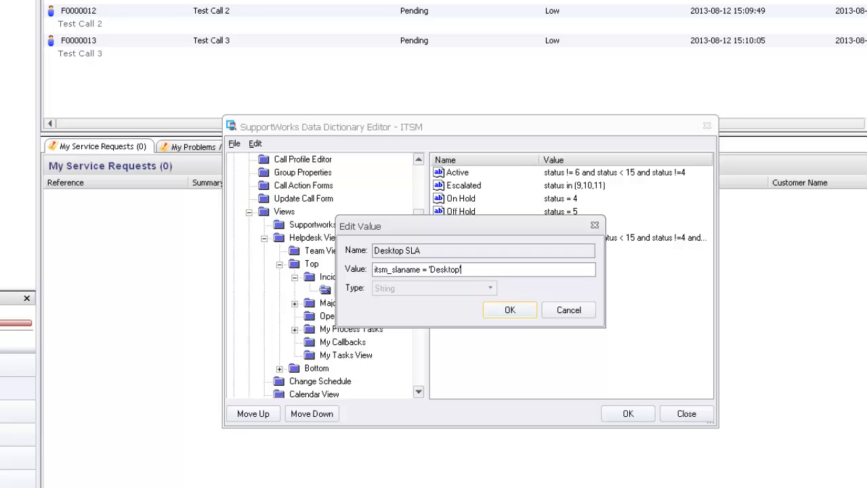
{"action": "type", "text": "'"}
{"action": "left_click", "coordinate": [506, 305]}
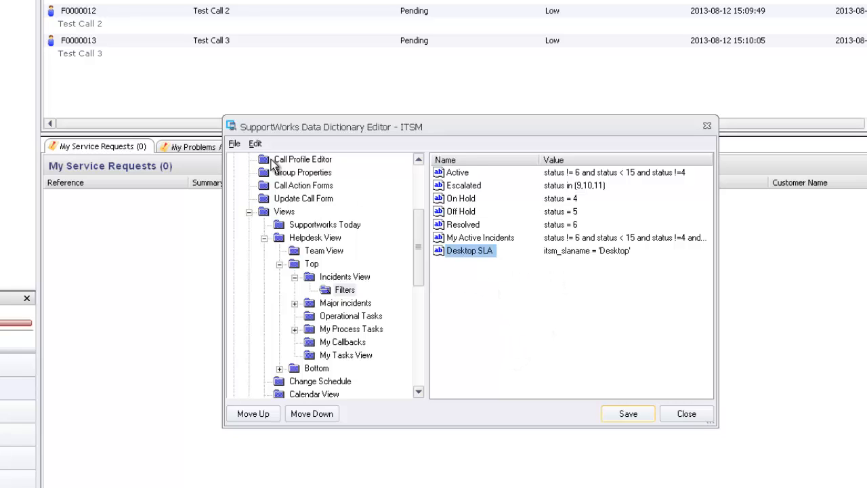
Step: Start a new string value in the Filters folder with the name "Test Profile Only"
{"action": "left_click", "coordinate": [234, 144]}
{"action": "mouse_move", "coordinate": [266, 162]}
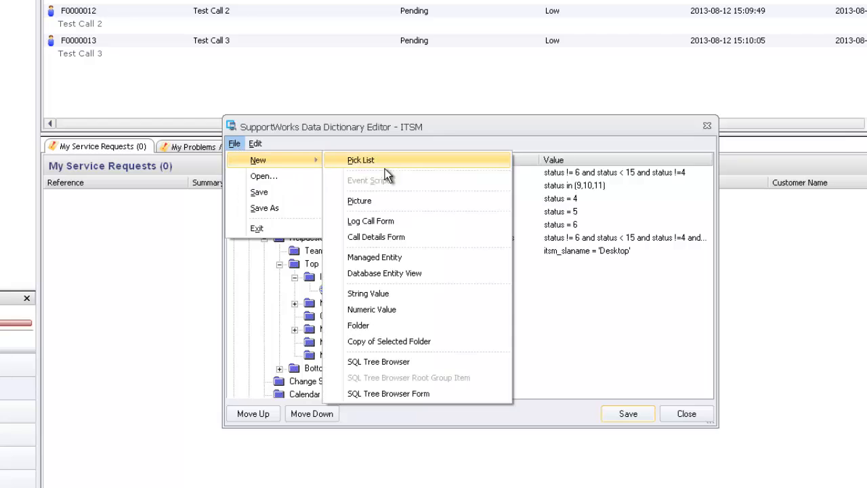
{"action": "left_click", "coordinate": [376, 293]}
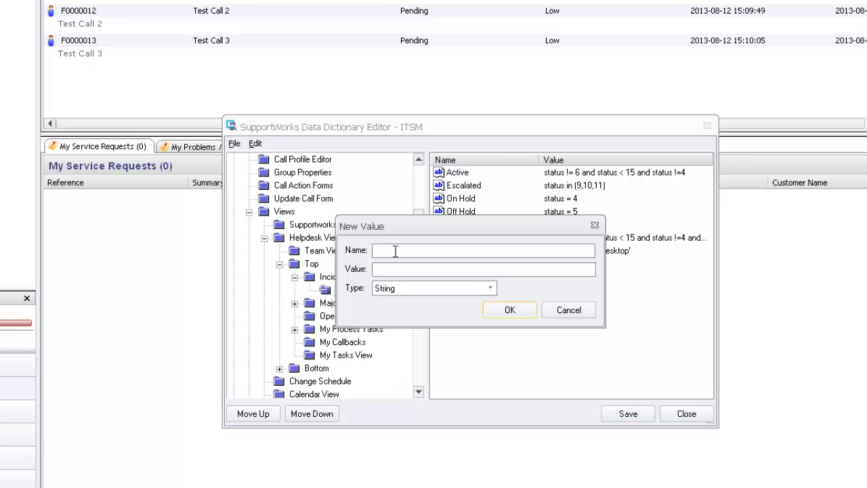
{"action": "type", "text": "Profi"}
{"action": "key", "text": "BackSpace"}
{"action": "key", "text": "BackSpace"}
{"action": "key", "text": "BackSpace"}
{"action": "key", "text": "BackSpace"}
{"action": "key", "text": "BackSpace"}
{"action": "type", "text": "Test Profi"}
Step: In Supportworks SQL Query, run "select probcode from opencall where callref = 10" and repeat it for callref 11
{"action": "key", "text": "alt+Tab"}
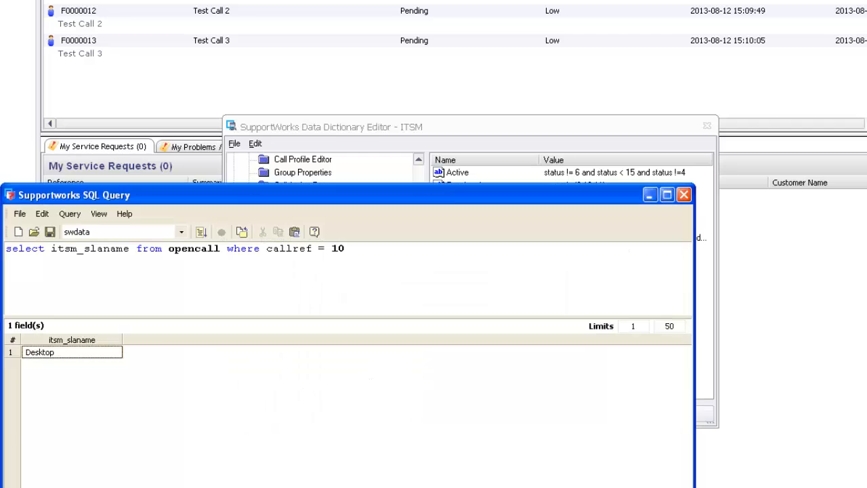
{"action": "left_click_drag", "start_coordinate": [129, 250], "coordinate": [52, 263]}
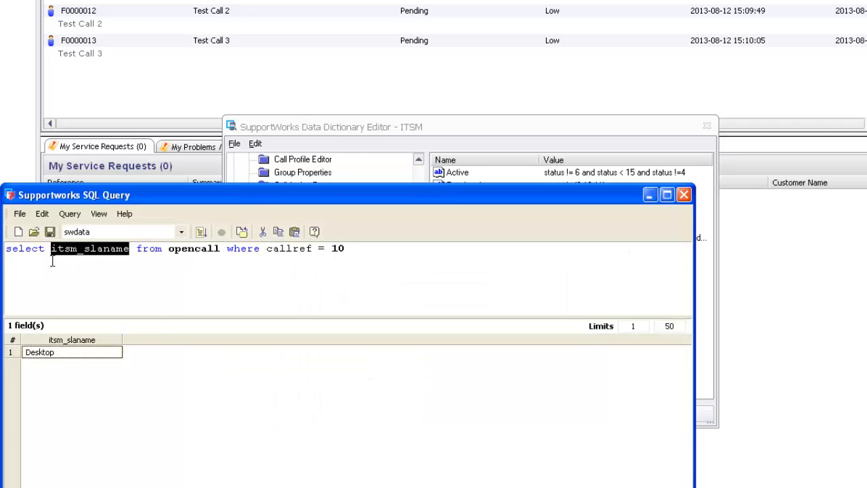
{"action": "type", "text": "probcode"}
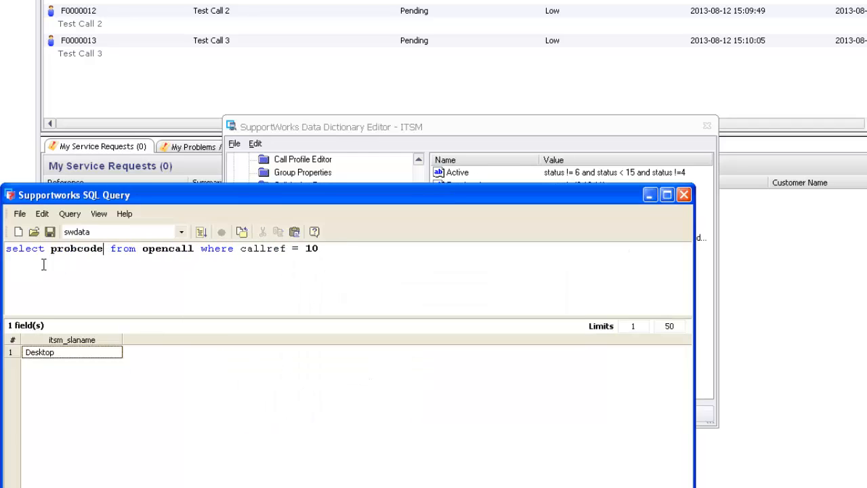
{"action": "left_click", "coordinate": [201, 234]}
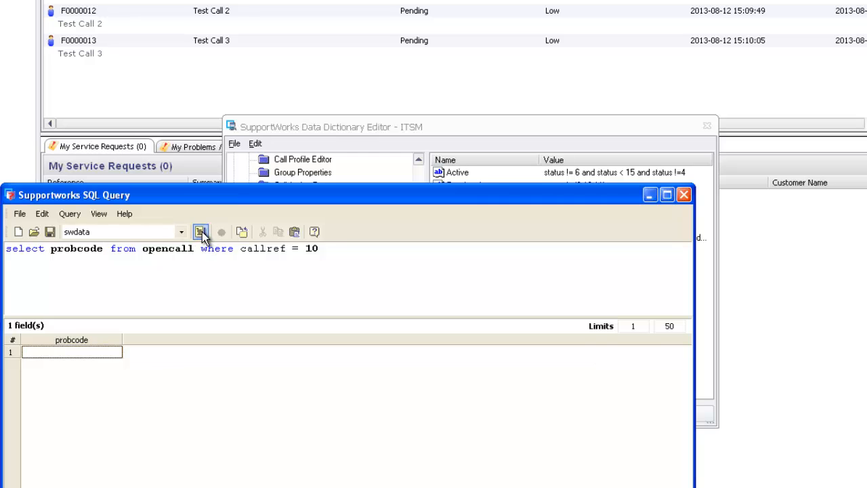
{"action": "left_click", "coordinate": [332, 253]}
{"action": "key", "text": "BackSpace"}
{"action": "type", "text": "1"}
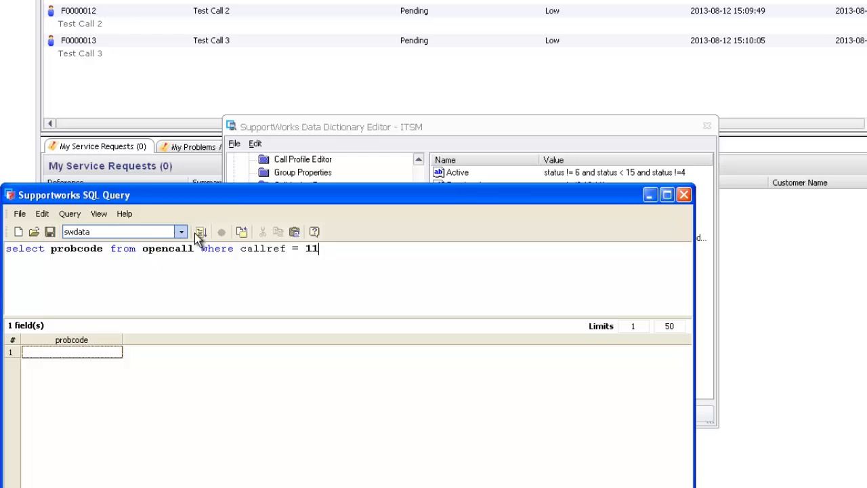
{"action": "left_click", "coordinate": [201, 232]}
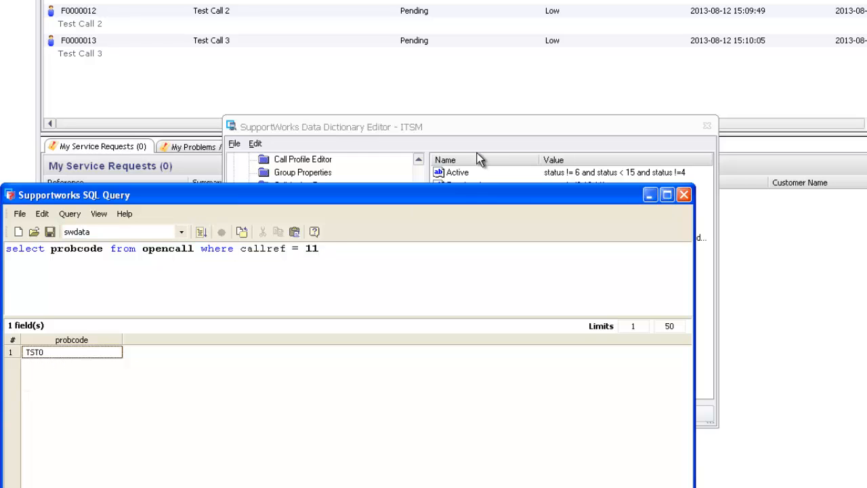
Step: Return to the Data Dictionary Editor and give the Test Profile Only filter the value probcode LIKE 'TST0%'
{"action": "left_click", "coordinate": [468, 132]}
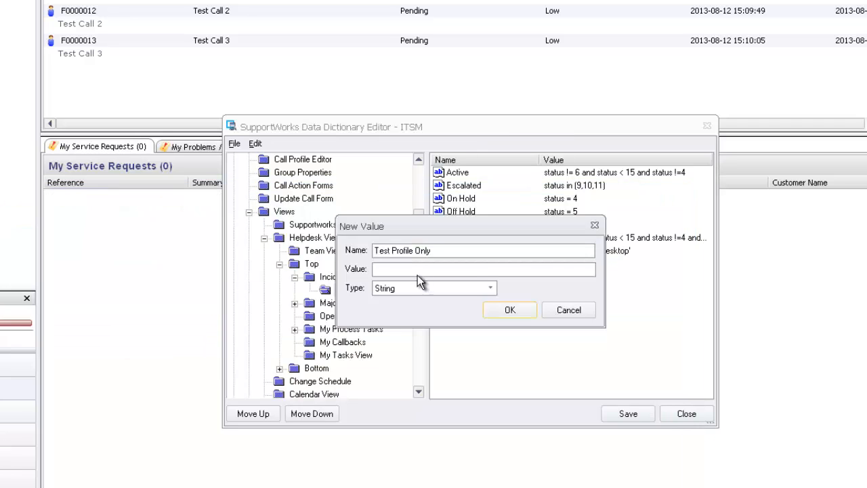
{"action": "type", "text": "probcod"}
{"action": "type", "text": "LIKE '"}
{"action": "type", "text": "TST0%'"}
{"action": "key", "text": "BackSpace"}
{"action": "left_click_drag", "start_coordinate": [374, 270], "coordinate": [482, 271]}
{"action": "left_click", "coordinate": [461, 271]}
{"action": "left_click", "coordinate": [482, 270]}
{"action": "left_click", "coordinate": [509, 311]}
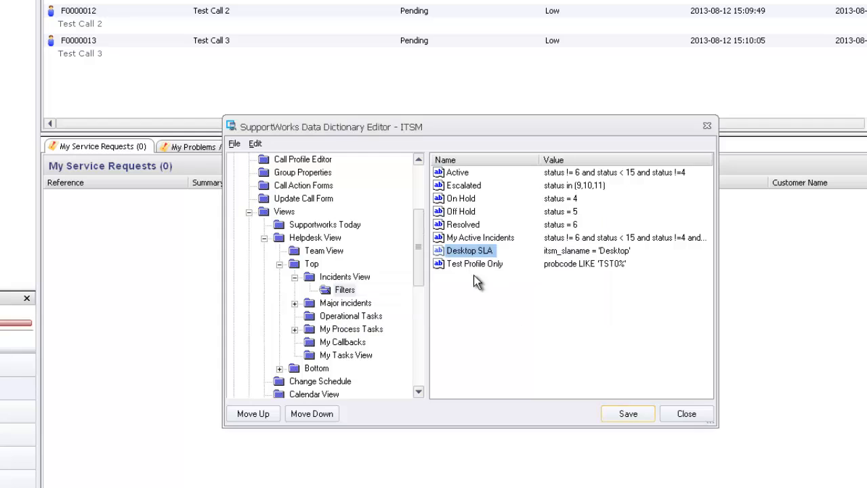
Step: Save the edited ITSM data dictionary and return to the Service Desk view
{"action": "left_click", "coordinate": [632, 414]}
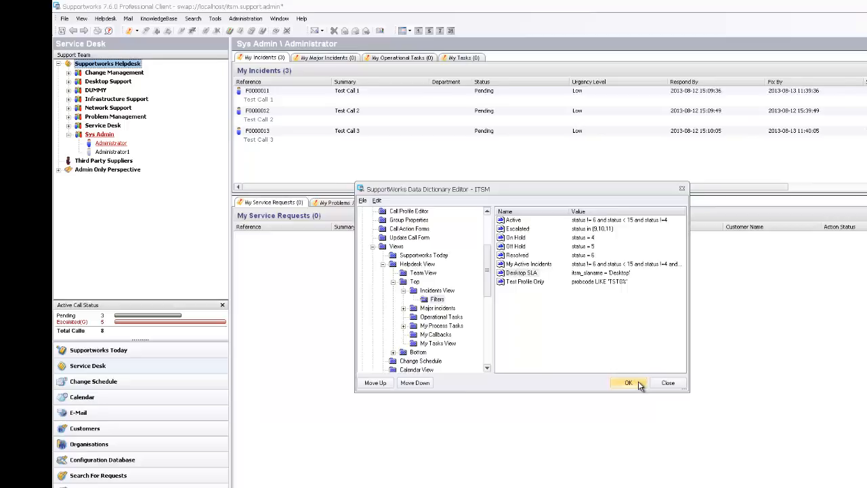
{"action": "left_click", "coordinate": [522, 318]}
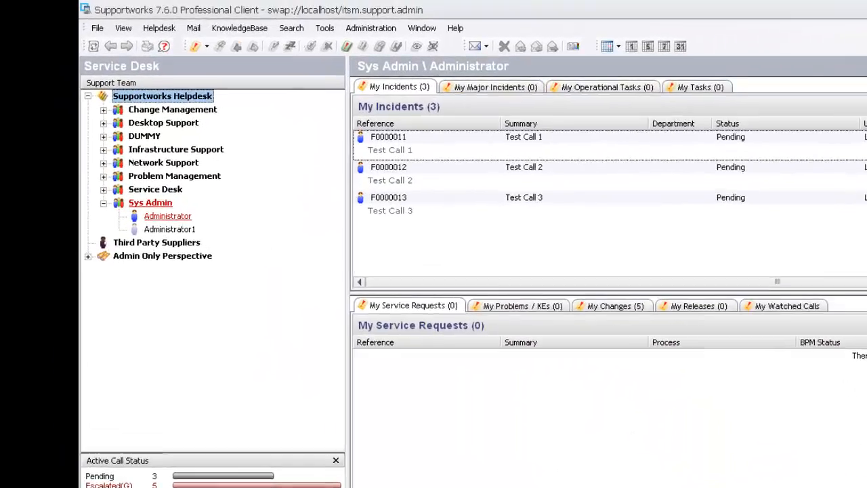
{"action": "left_click", "coordinate": [399, 34]}
{"action": "left_click", "coordinate": [442, 138]}
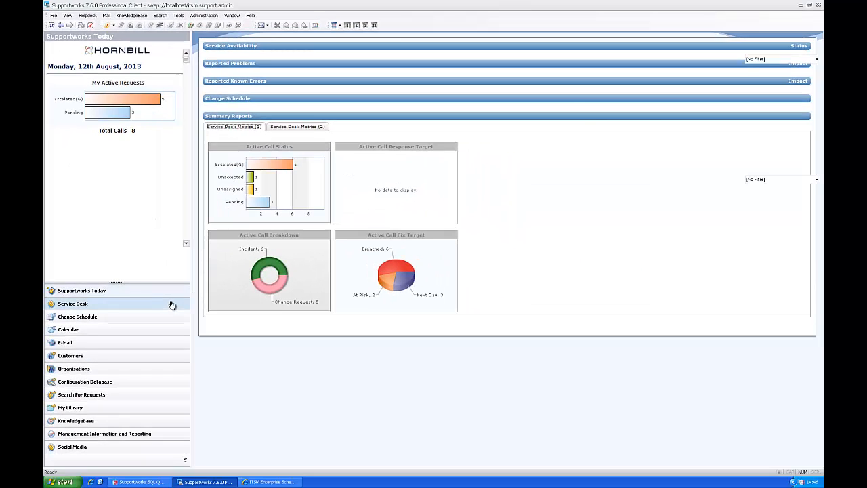
{"action": "left_click", "coordinate": [172, 305]}
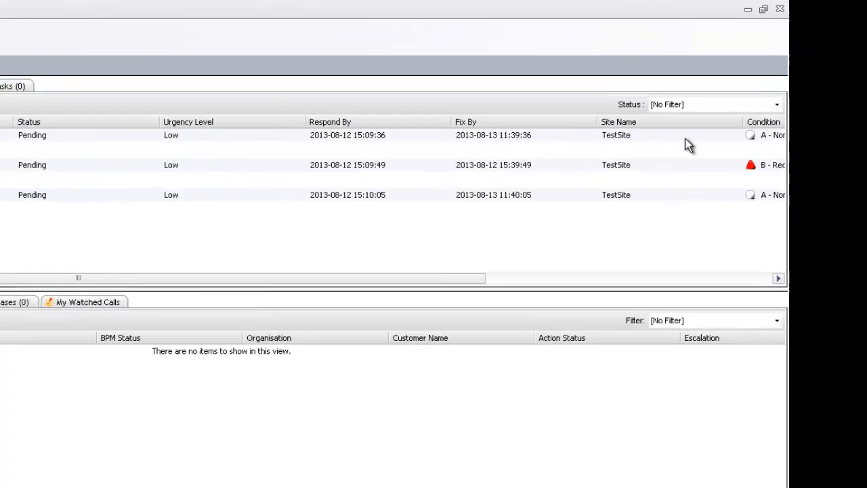
Step: Test the Desktop SLA and Test Profile Only status filters on My Incidents, and reset the status to [No Filter]
{"action": "left_click", "coordinate": [777, 104]}
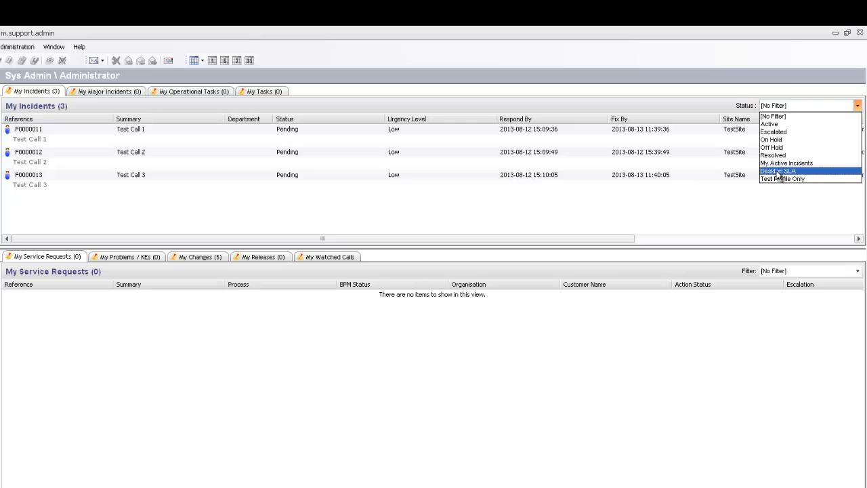
{"action": "left_click", "coordinate": [779, 171]}
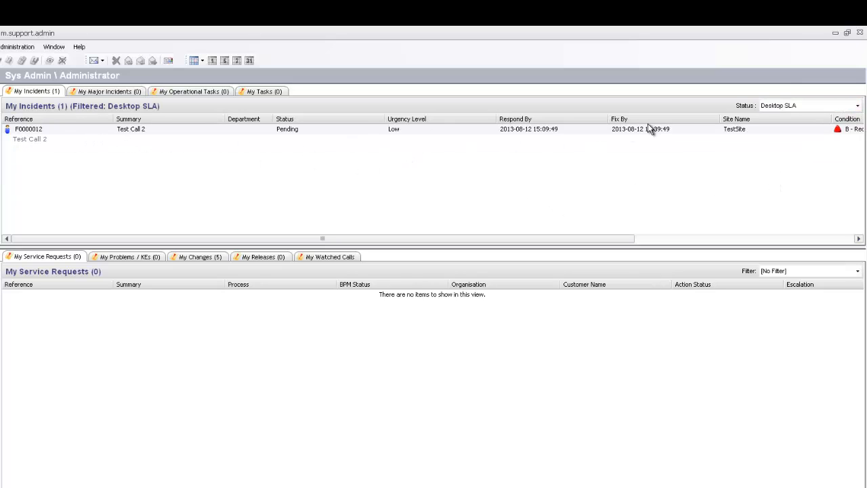
{"action": "left_click", "coordinate": [858, 106]}
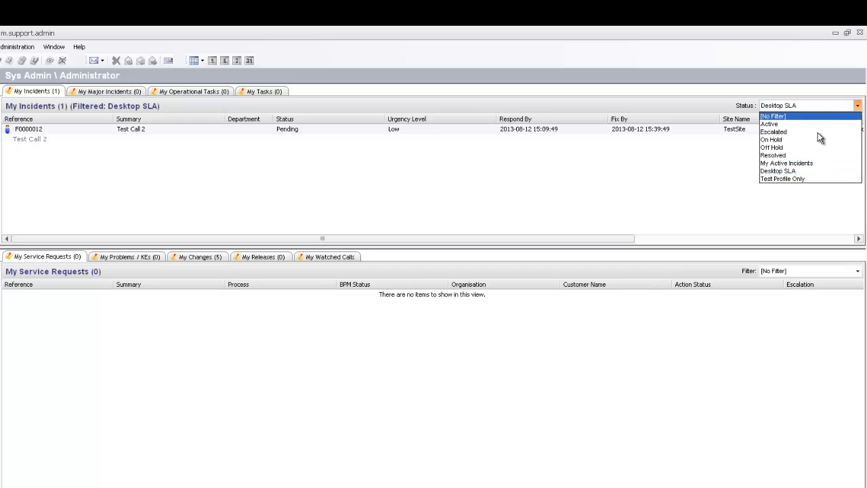
{"action": "left_click", "coordinate": [782, 177]}
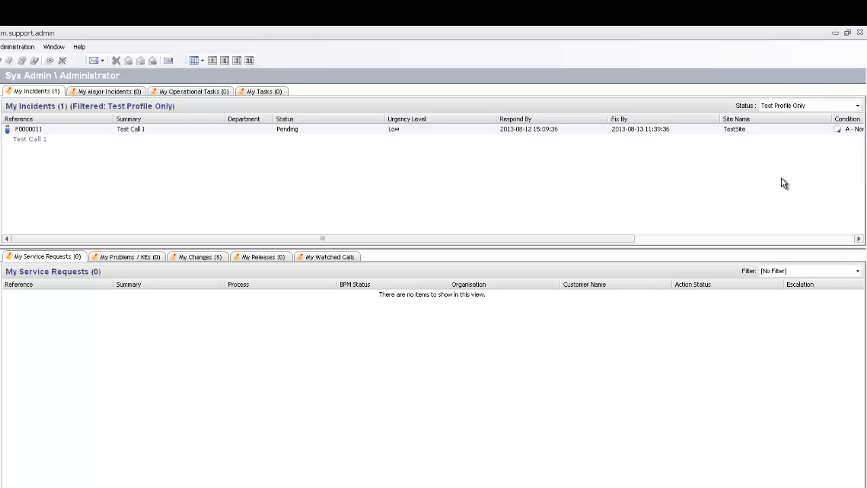
{"action": "left_click", "coordinate": [57, 139]}
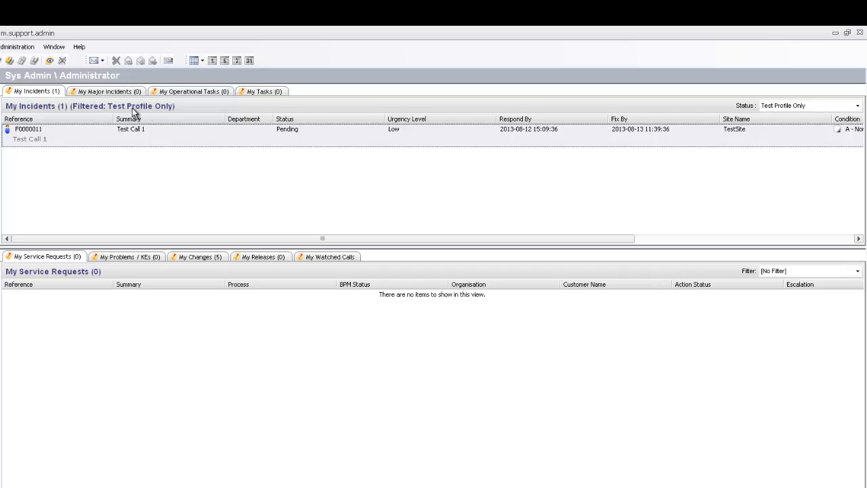
{"action": "left_click", "coordinate": [858, 106]}
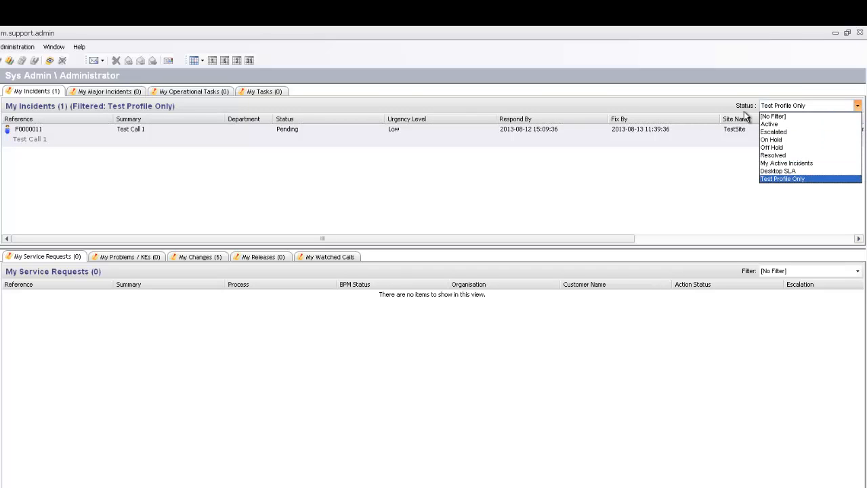
{"action": "left_click", "coordinate": [776, 117]}
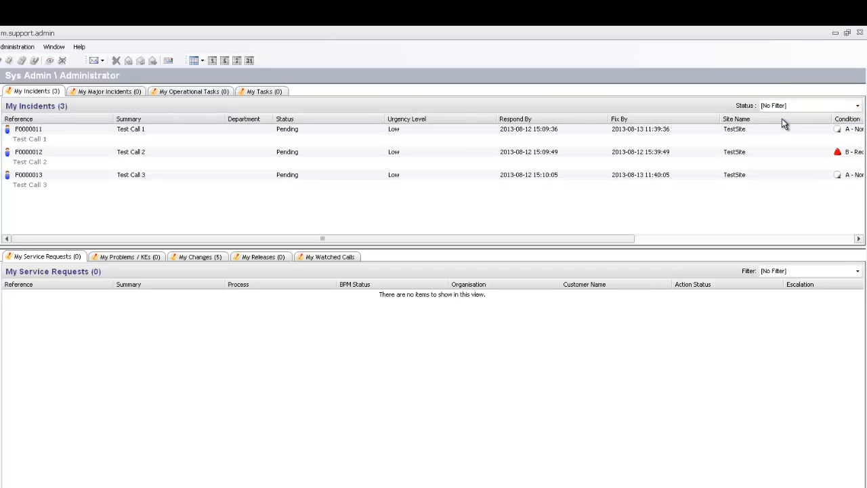
{"action": "left_click", "coordinate": [327, 190]}
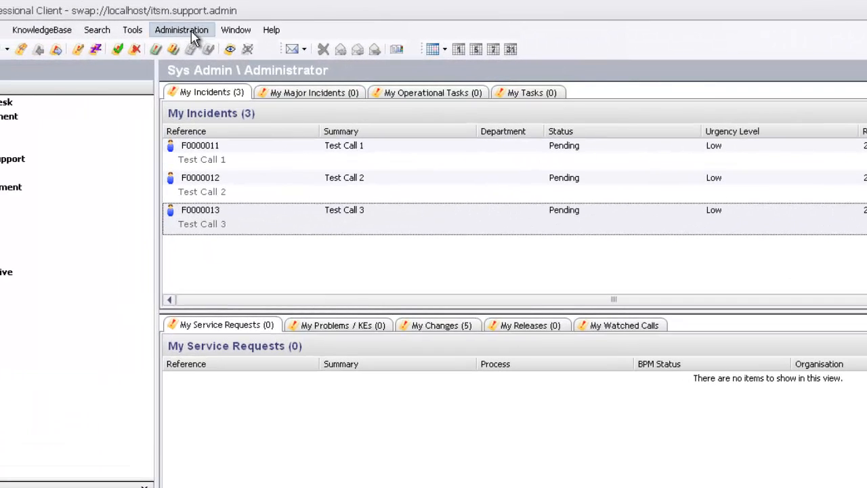
Step: Reopen the current data dictionary and display the properties of the Incidents View folder under Helpdesk View, Top
{"action": "left_click", "coordinate": [186, 31]}
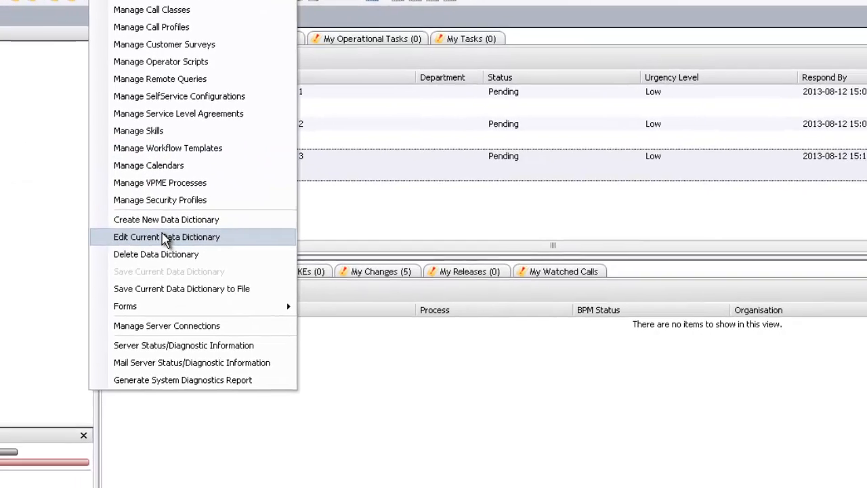
{"action": "left_click", "coordinate": [342, 287]}
{"action": "left_click", "coordinate": [166, 258]}
{"action": "left_click", "coordinate": [177, 272]}
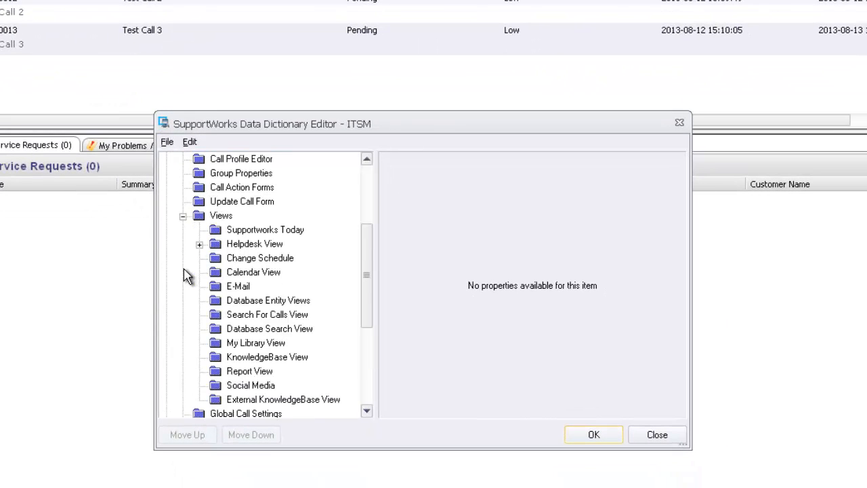
{"action": "left_click", "coordinate": [200, 244]}
{"action": "left_click", "coordinate": [216, 271]}
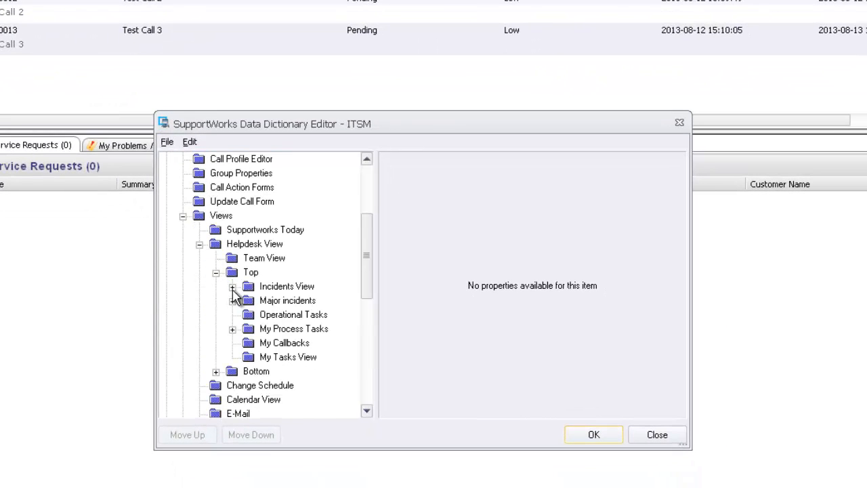
{"action": "left_click", "coordinate": [233, 286]}
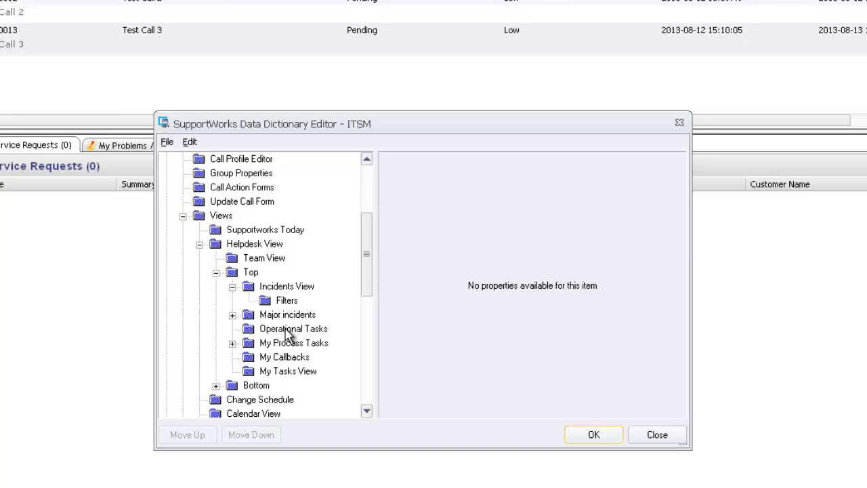
{"action": "left_click", "coordinate": [286, 289]}
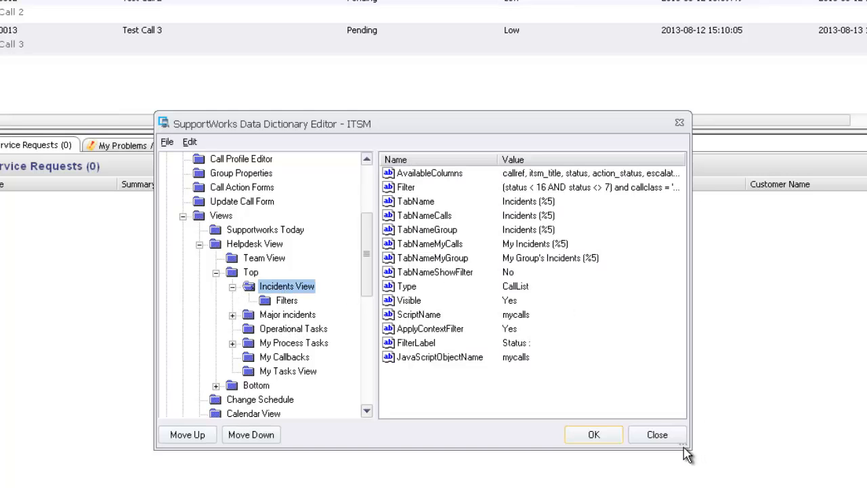
Step: Examine the full condition in the Incidents View's Filter value without changing it, and display the entries of its Filters folder
{"action": "double_click", "coordinate": [406, 188]}
{"action": "left_click", "coordinate": [411, 278]}
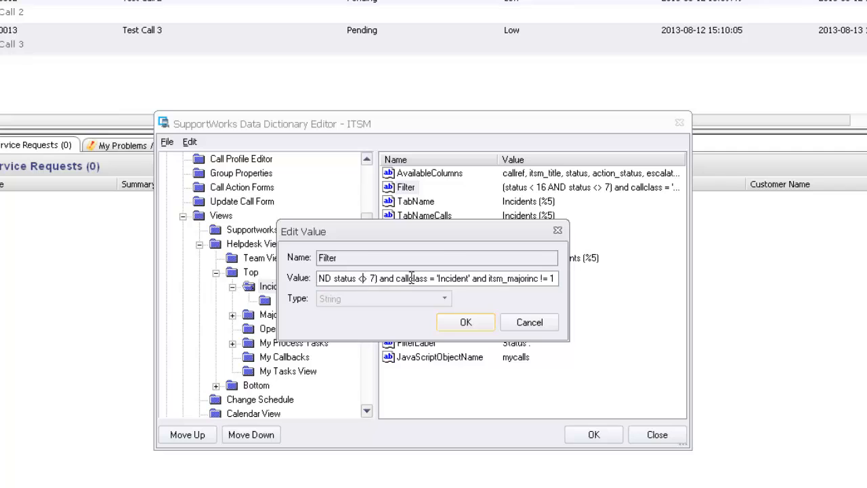
{"action": "left_click_drag", "start_coordinate": [412, 279], "coordinate": [284, 276]}
{"action": "left_click", "coordinate": [447, 278]}
{"action": "left_click_drag", "start_coordinate": [447, 278], "coordinate": [575, 284]}
{"action": "left_click", "coordinate": [511, 278]}
{"action": "left_click_drag", "start_coordinate": [337, 278], "coordinate": [581, 291]}
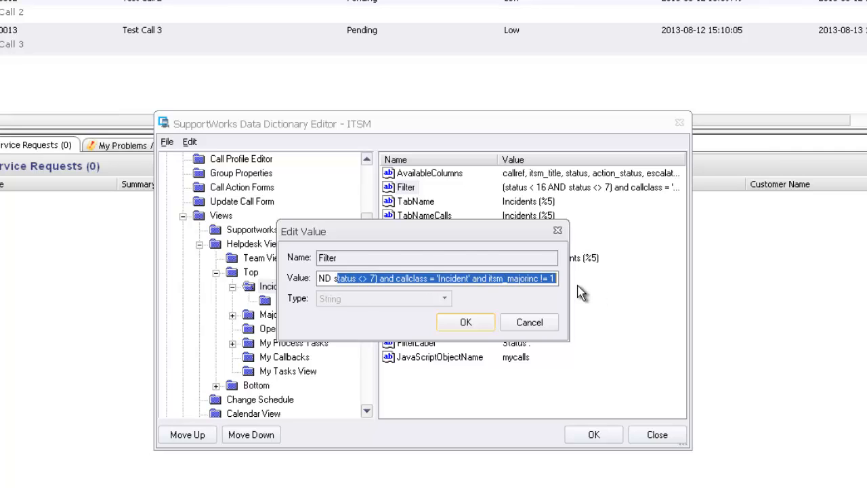
{"action": "left_click", "coordinate": [506, 280]}
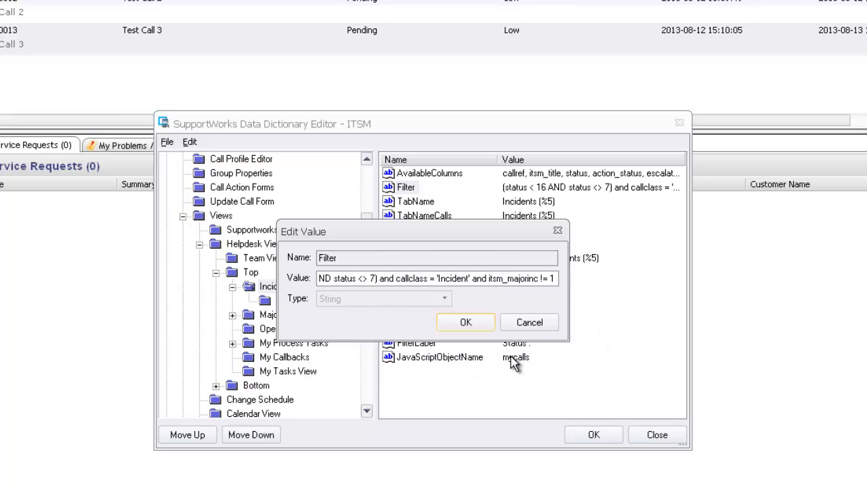
{"action": "left_click", "coordinate": [535, 325]}
{"action": "left_click", "coordinate": [286, 301]}
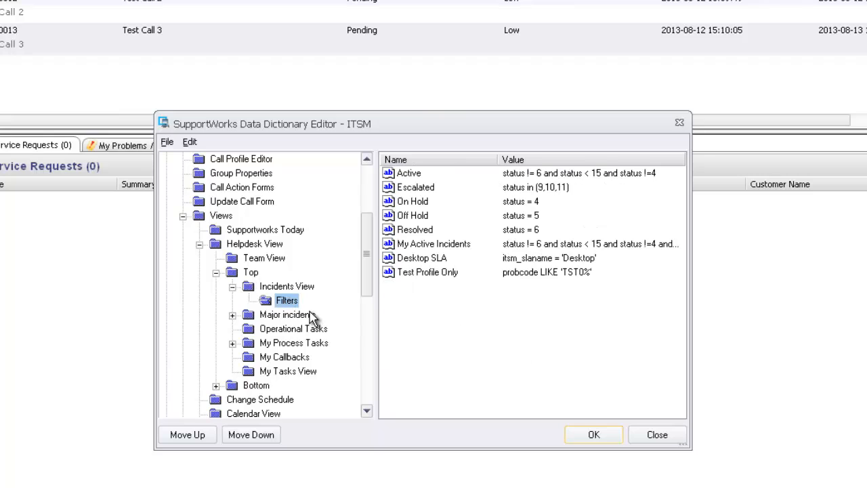